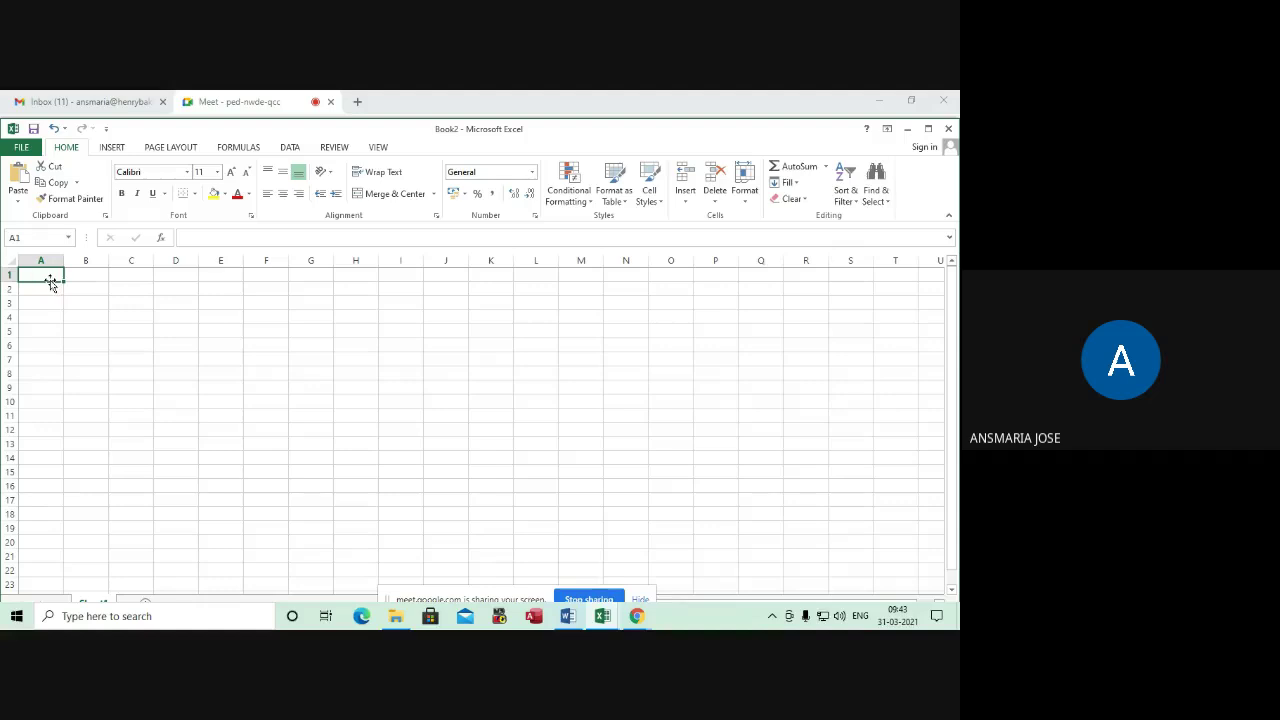
Enter two different sample first names in uppercase in A1 and A2, and repeat the A1 name in A3
{"action": "type", "text": "A"}
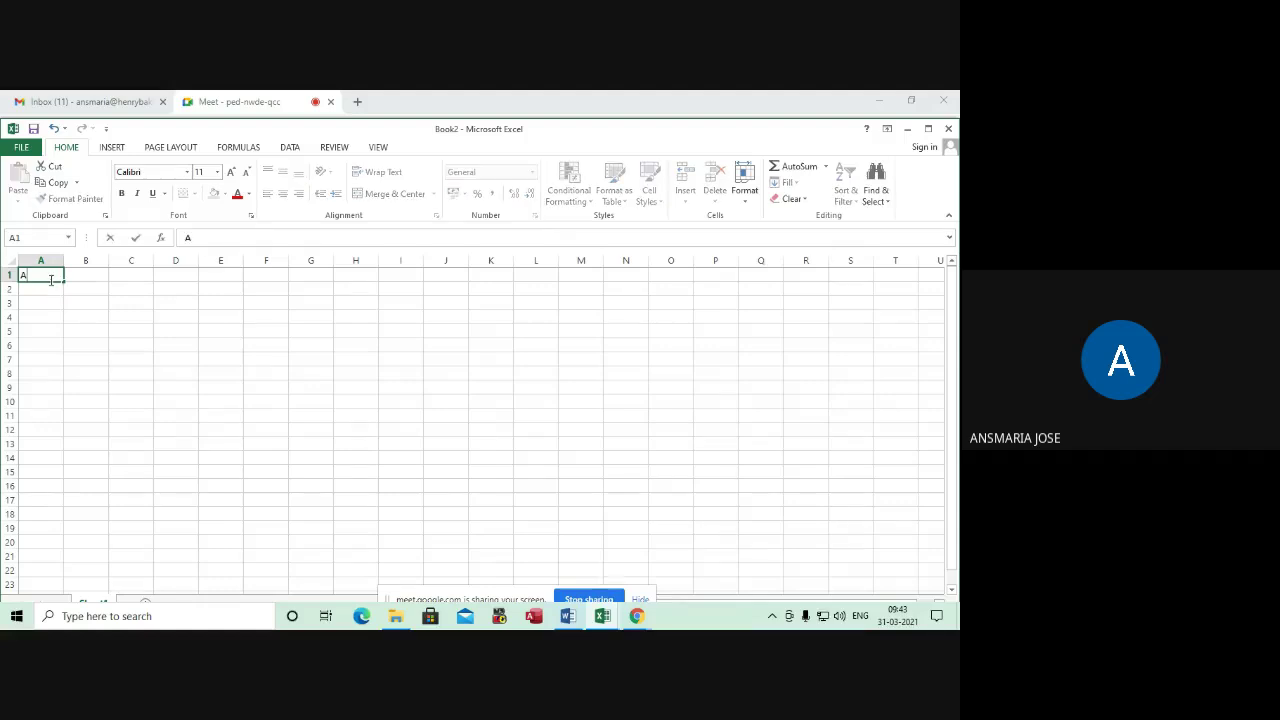
{"action": "type", "text": "NU"}
{"action": "key", "text": "Return"}
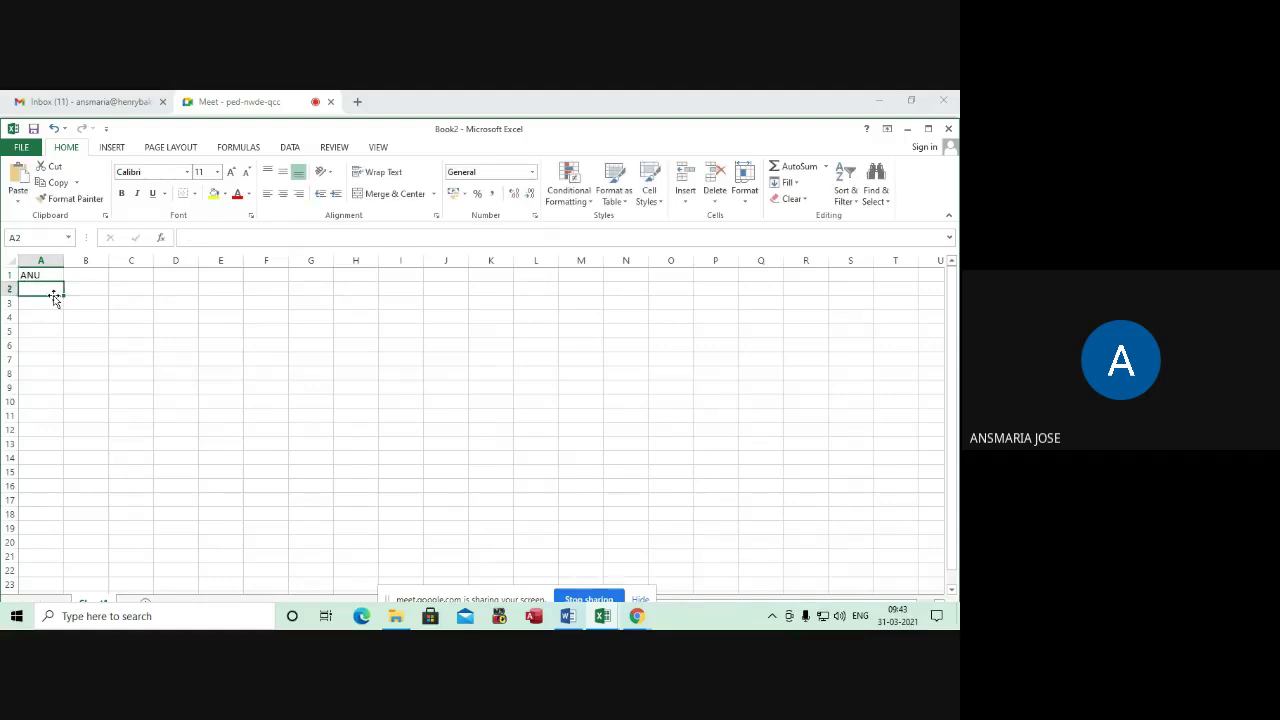
{"action": "type", "text": "MANU"}
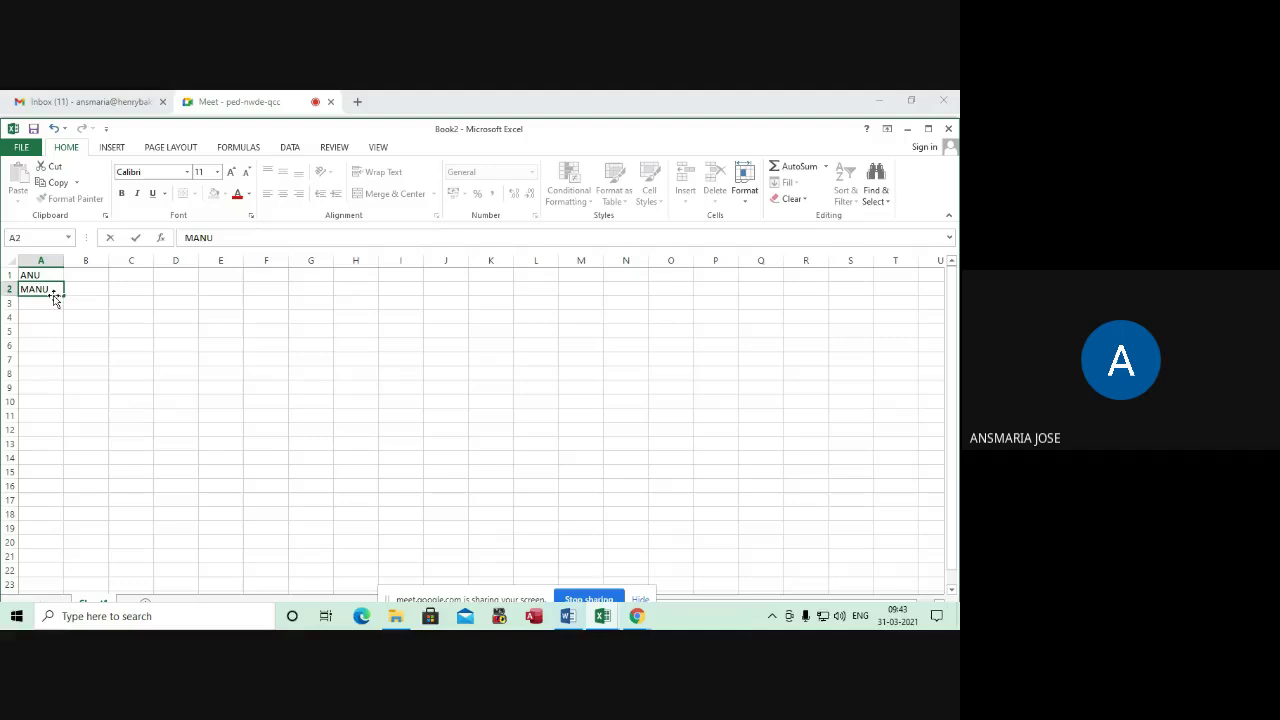
{"action": "left_click", "coordinate": [45, 303]}
{"action": "type", "text": "A"}
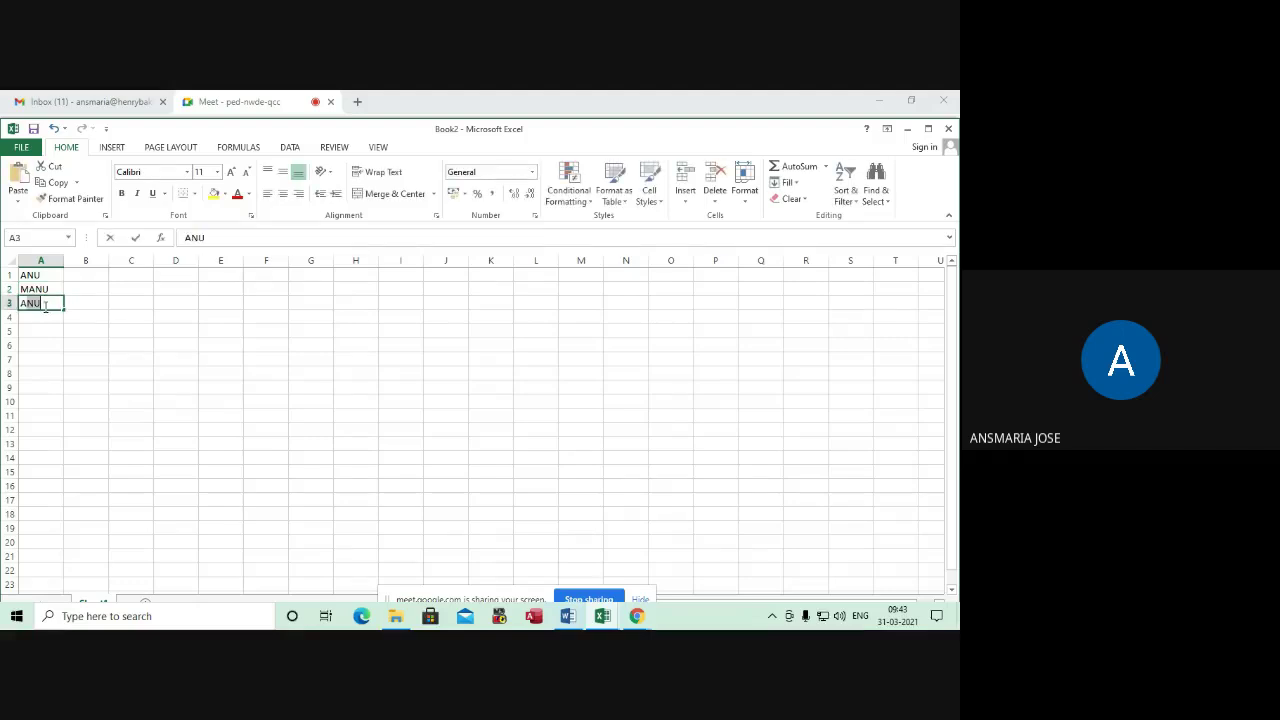
{"action": "type", "text": "NU"}
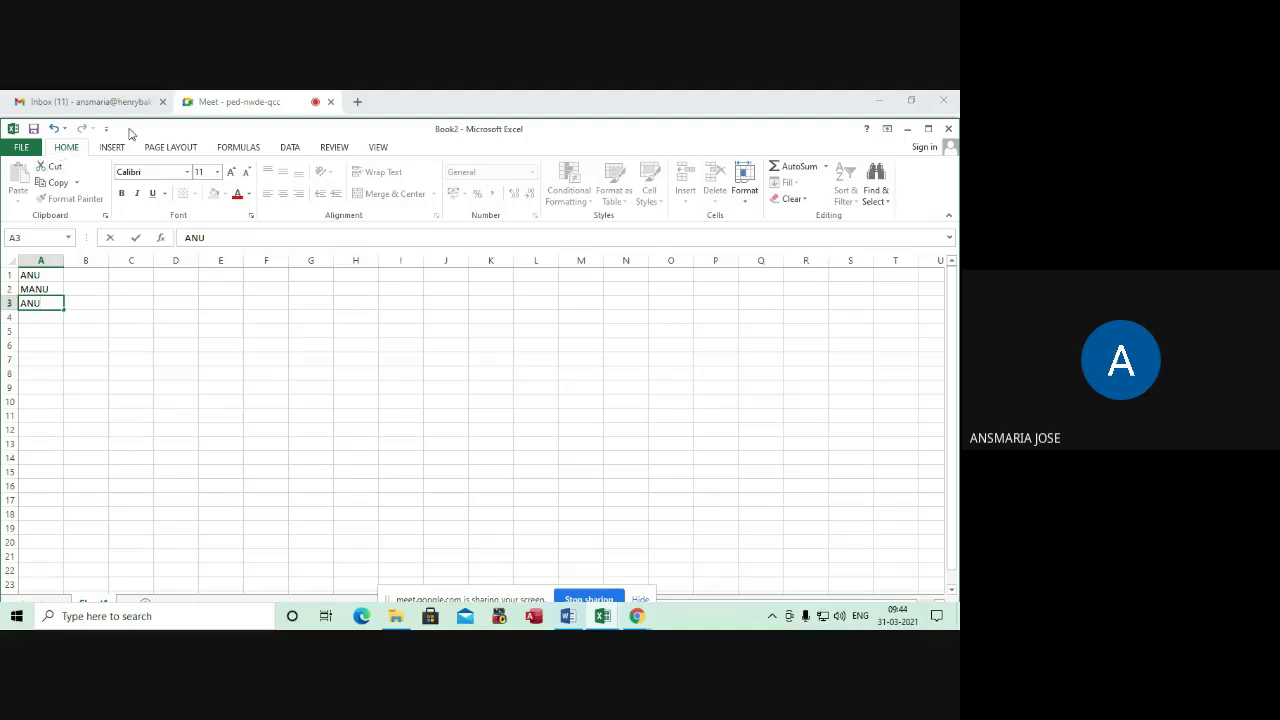
Use Find and Replace to replace only the name in A3 with a lowercase version of the name in A2
{"action": "left_click_drag", "start_coordinate": [194, 131], "coordinate": [204, 103]}
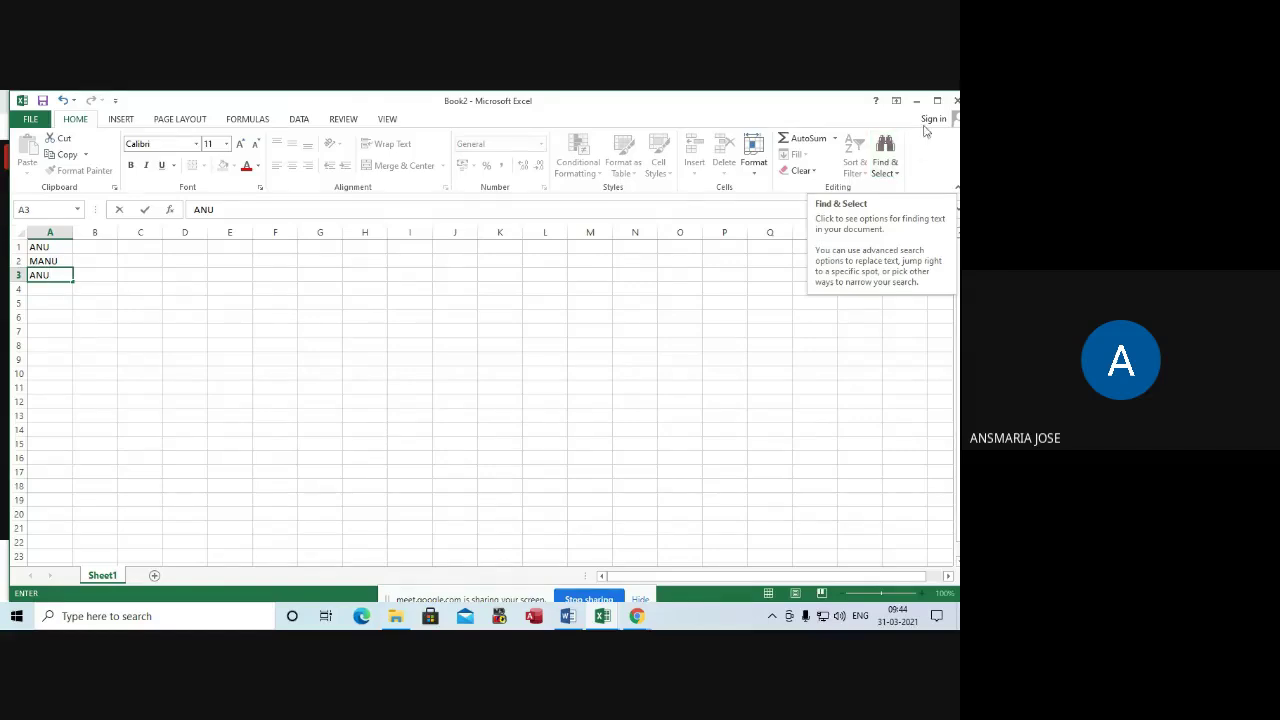
{"action": "left_click", "coordinate": [898, 175]}
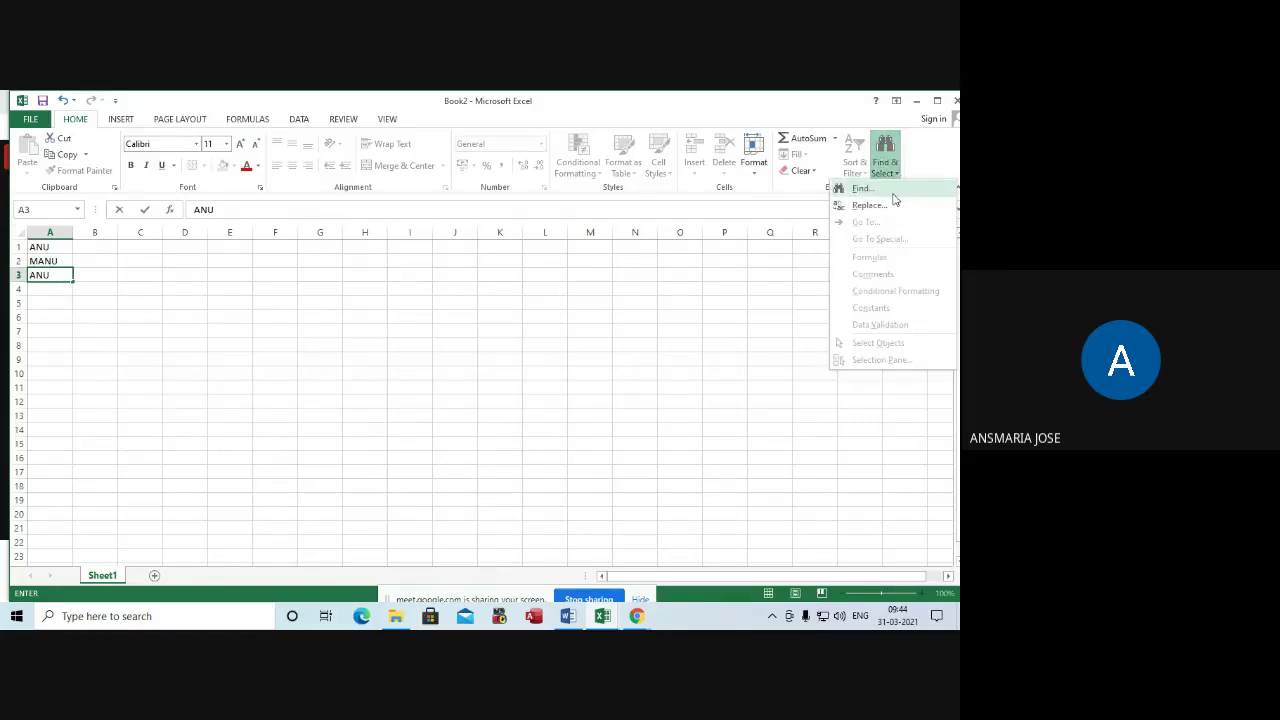
{"action": "left_click", "coordinate": [891, 190]}
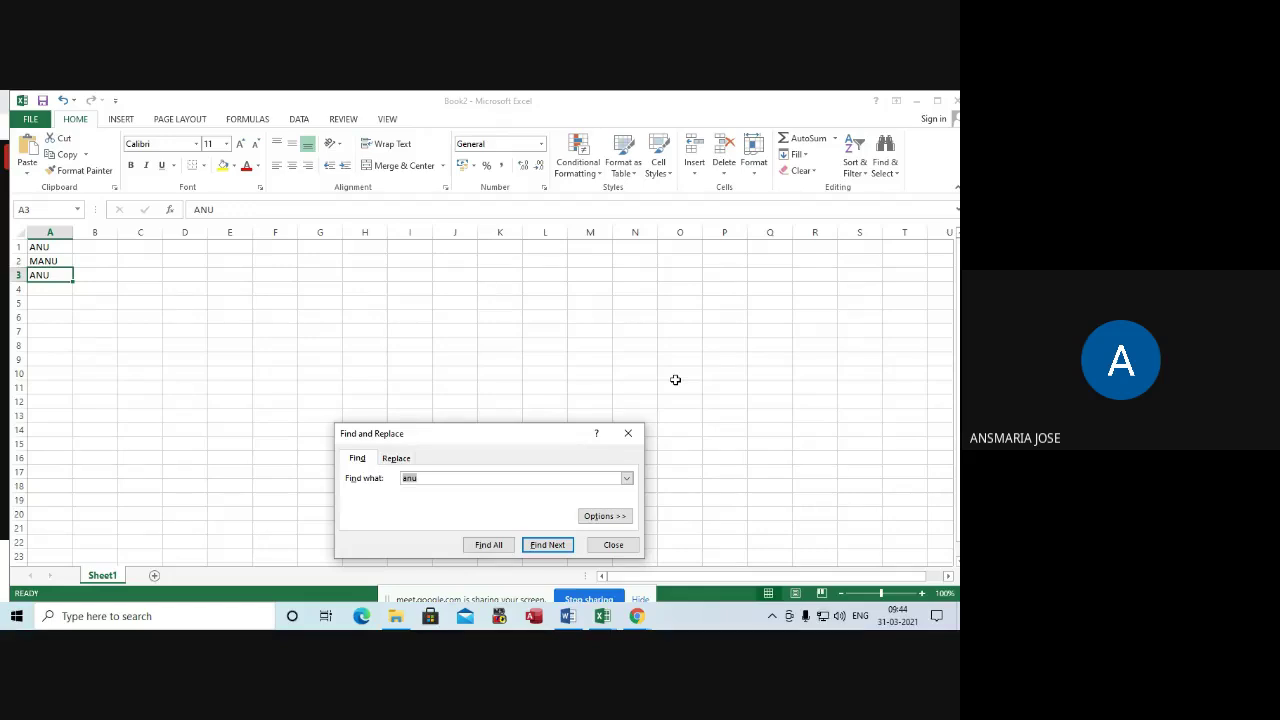
{"action": "key", "text": "BackSpace"}
{"action": "key", "text": "BackSpace"}
{"action": "type", "text": "ANU"}
{"action": "left_click", "coordinate": [396, 458]}
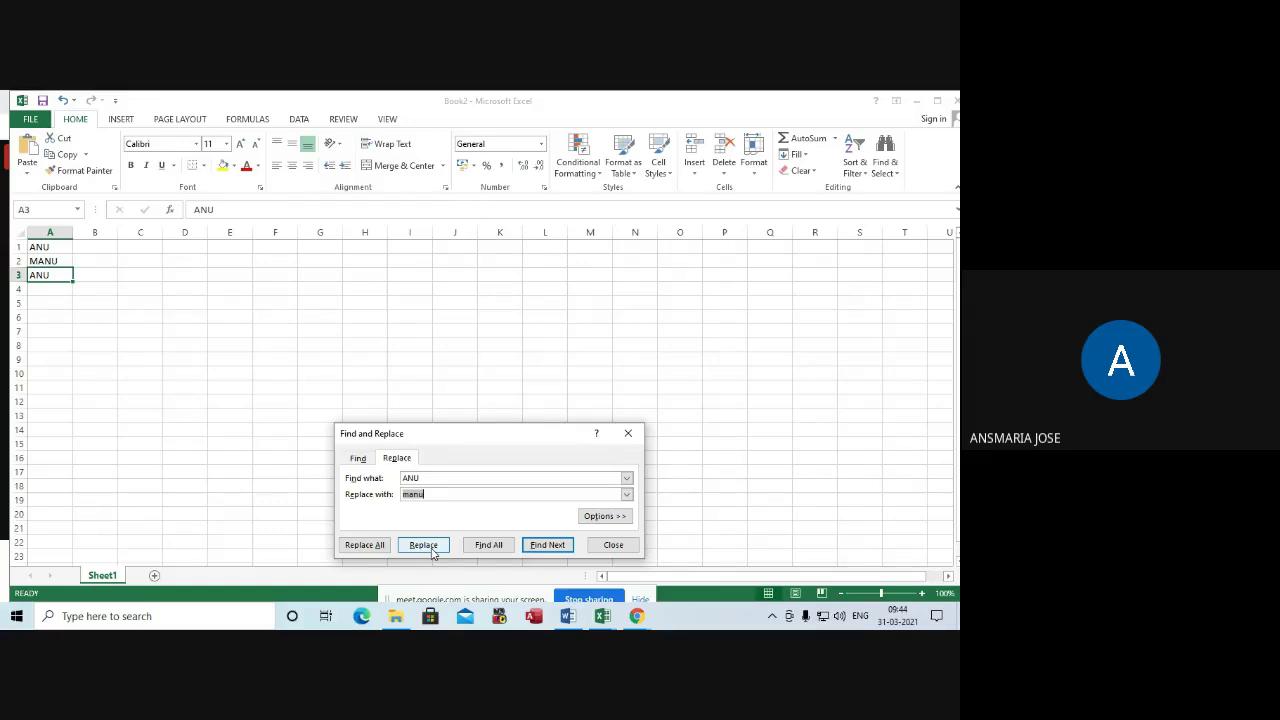
{"action": "left_click", "coordinate": [432, 551]}
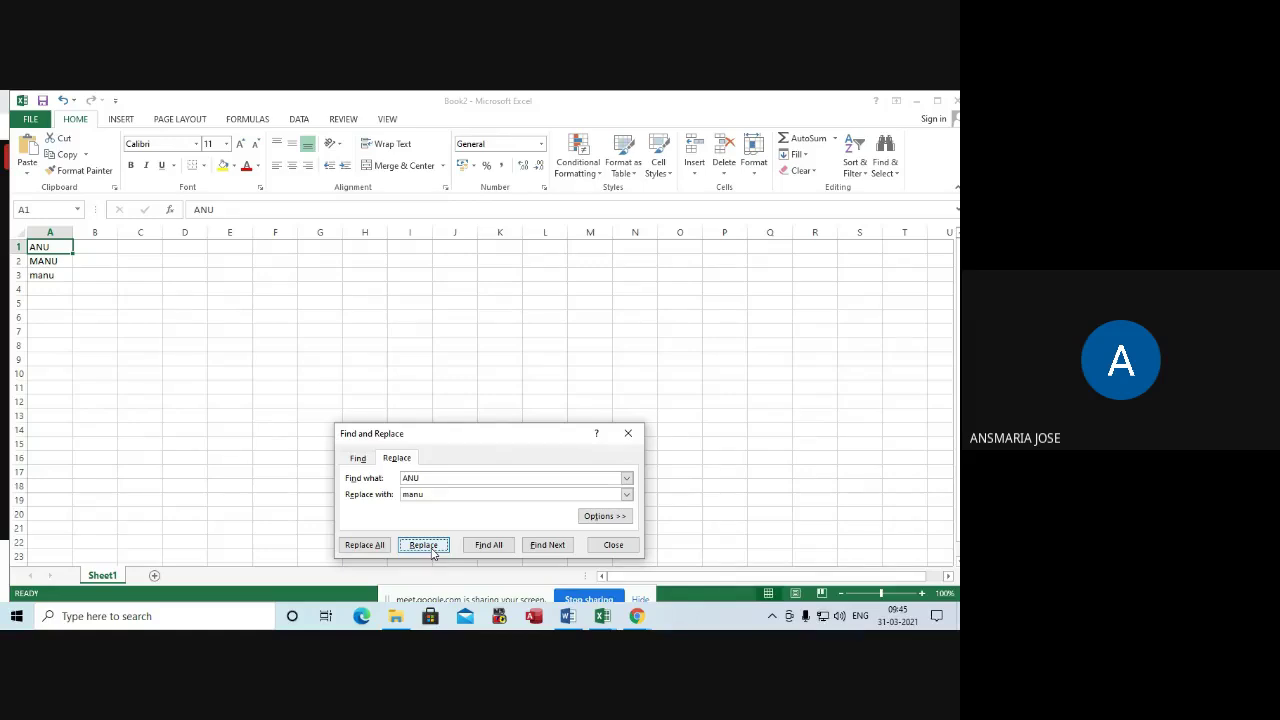
{"action": "left_click", "coordinate": [628, 433]}
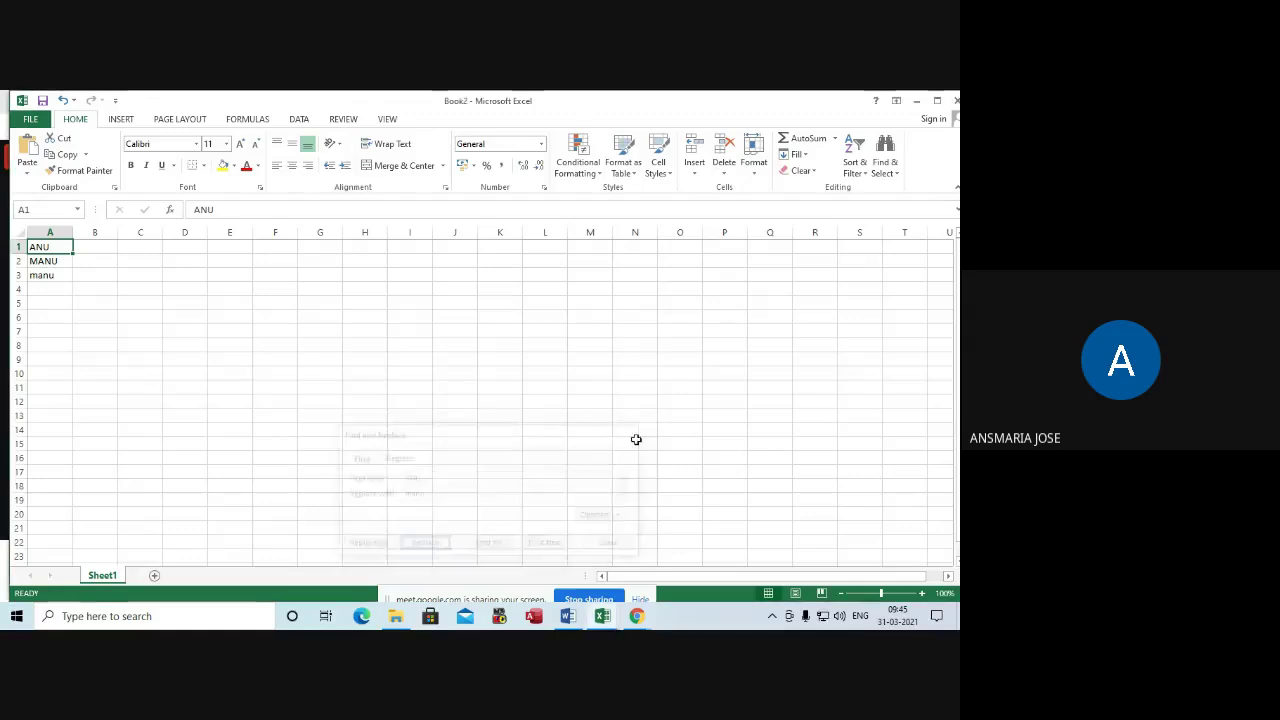
Repeat the A1 name in A4, and replace all occurrences of it in the sheet with the lowercase name from A3
{"action": "left_click", "coordinate": [58, 289]}
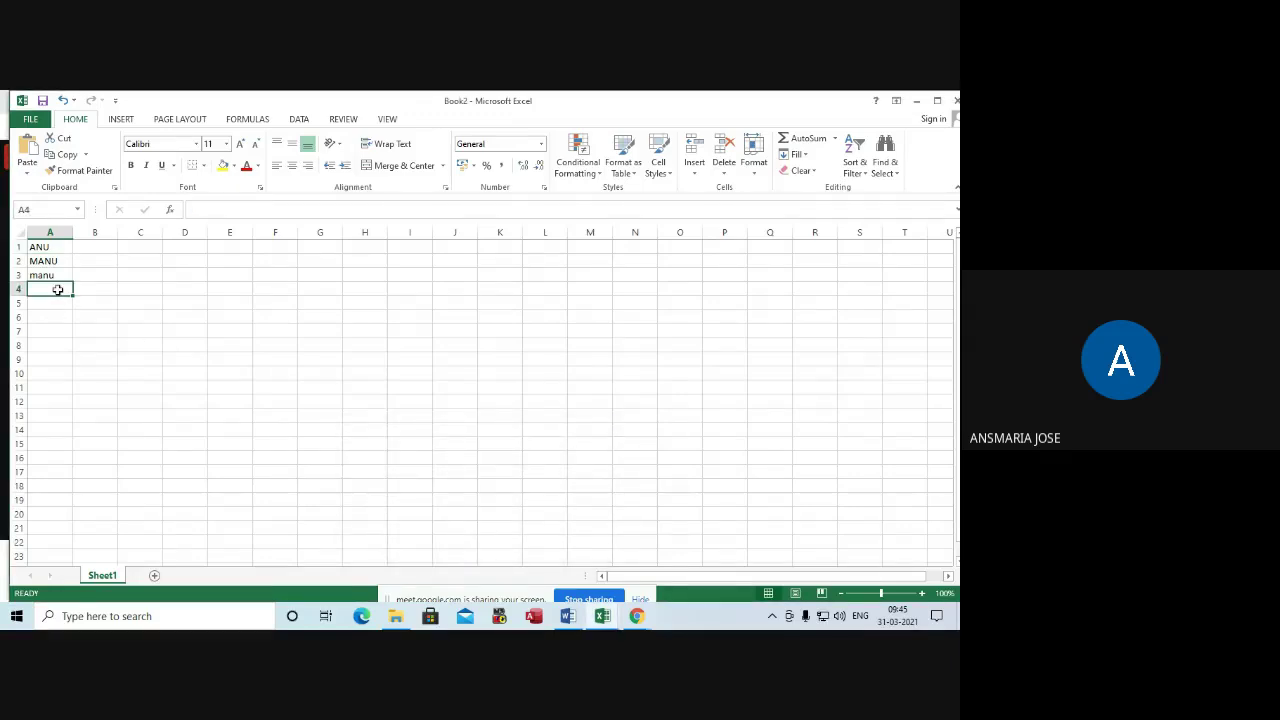
{"action": "type", "text": "ANU"}
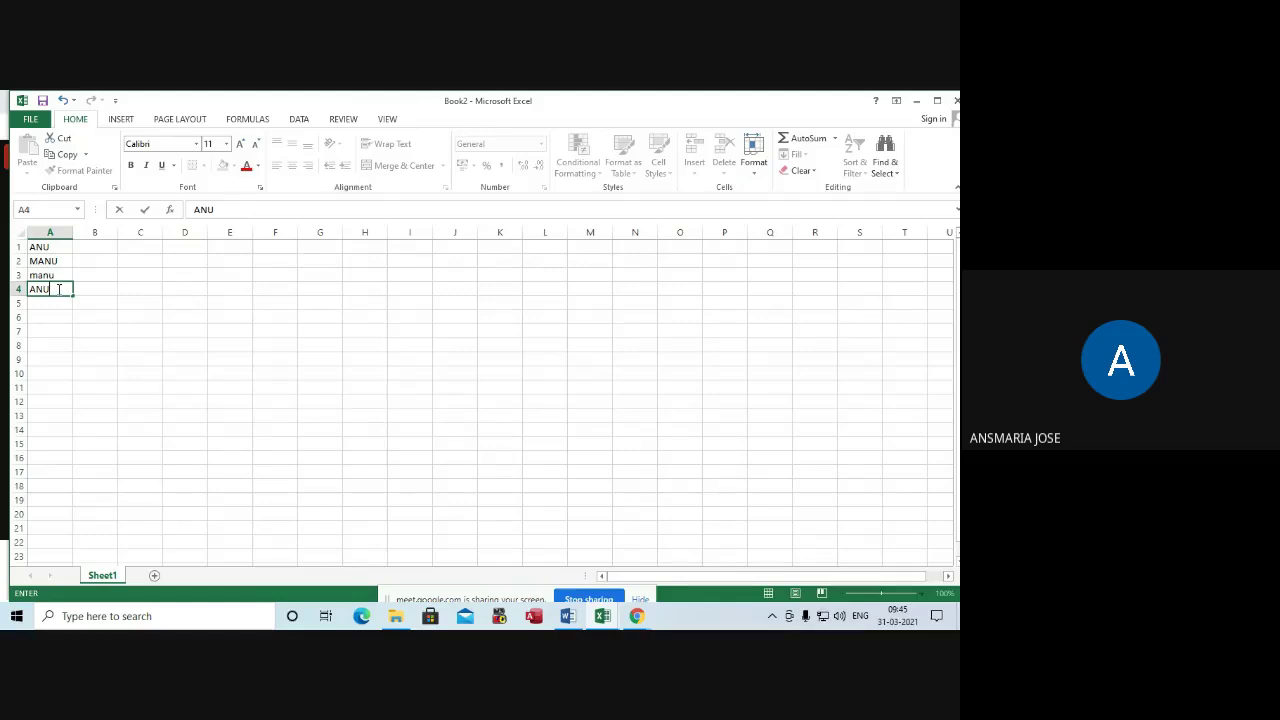
{"action": "left_click", "coordinate": [884, 170]}
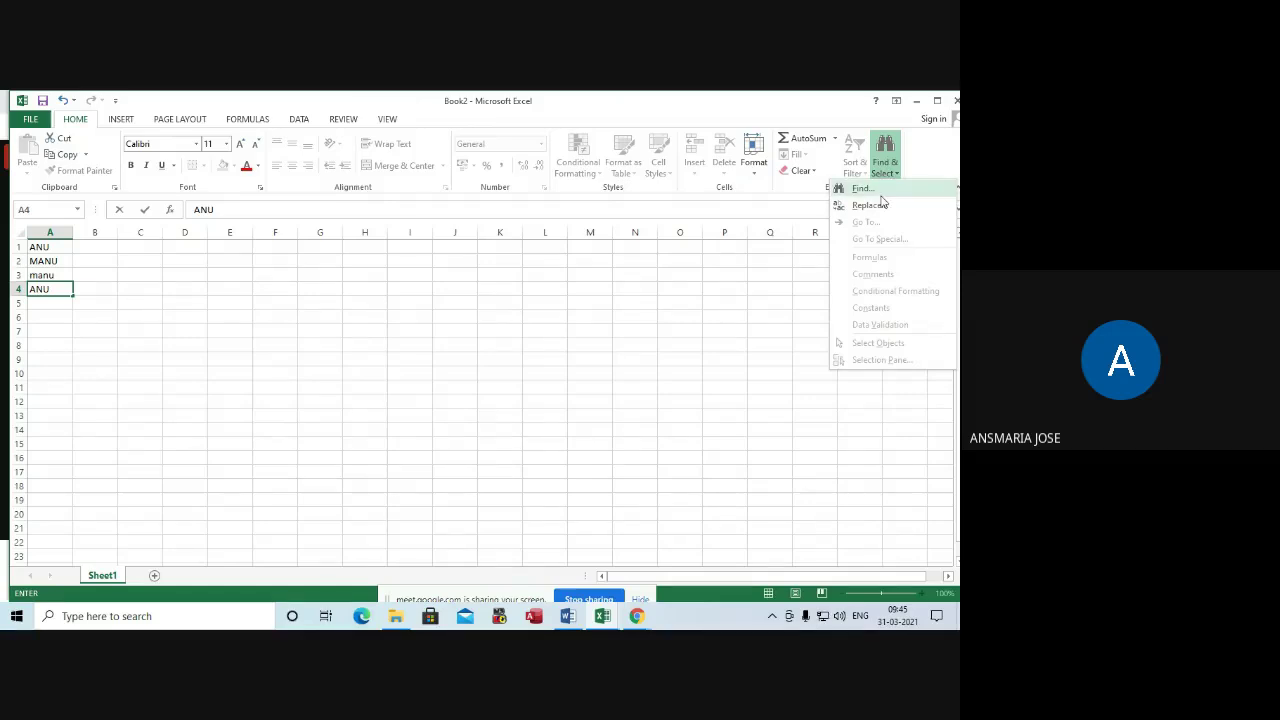
{"action": "left_click", "coordinate": [872, 206]}
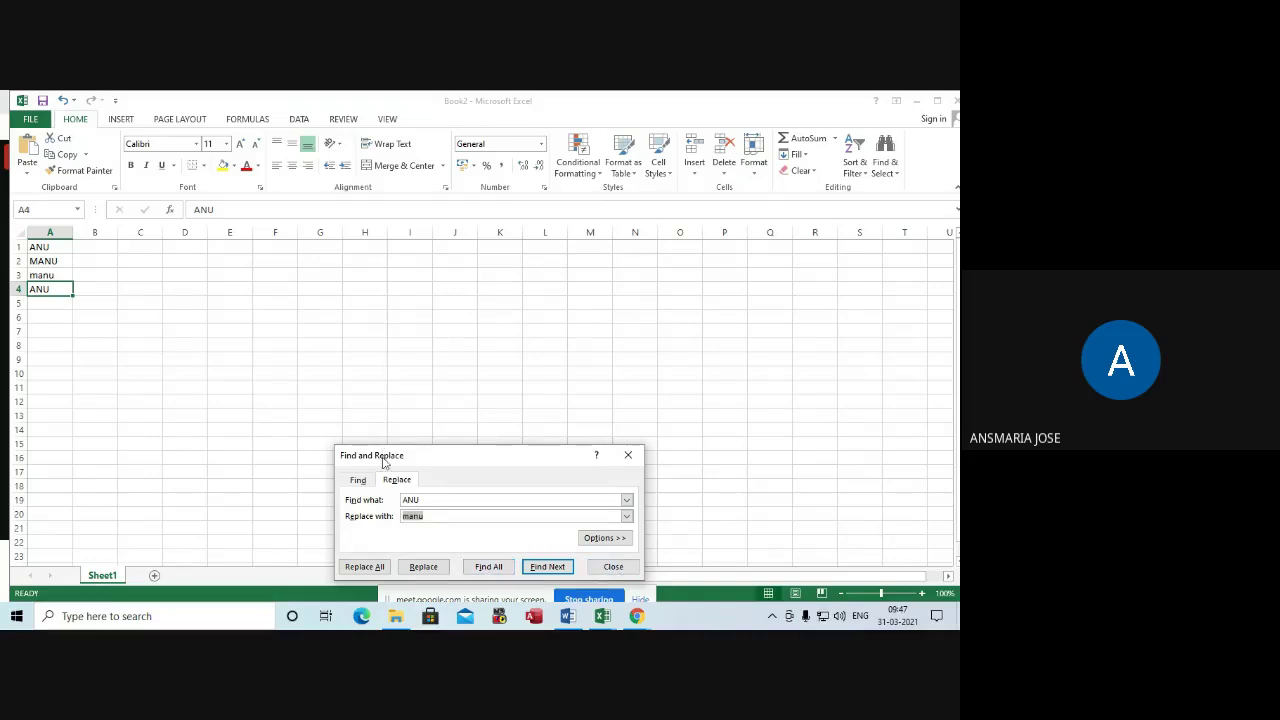
{"action": "left_click", "coordinate": [378, 567]}
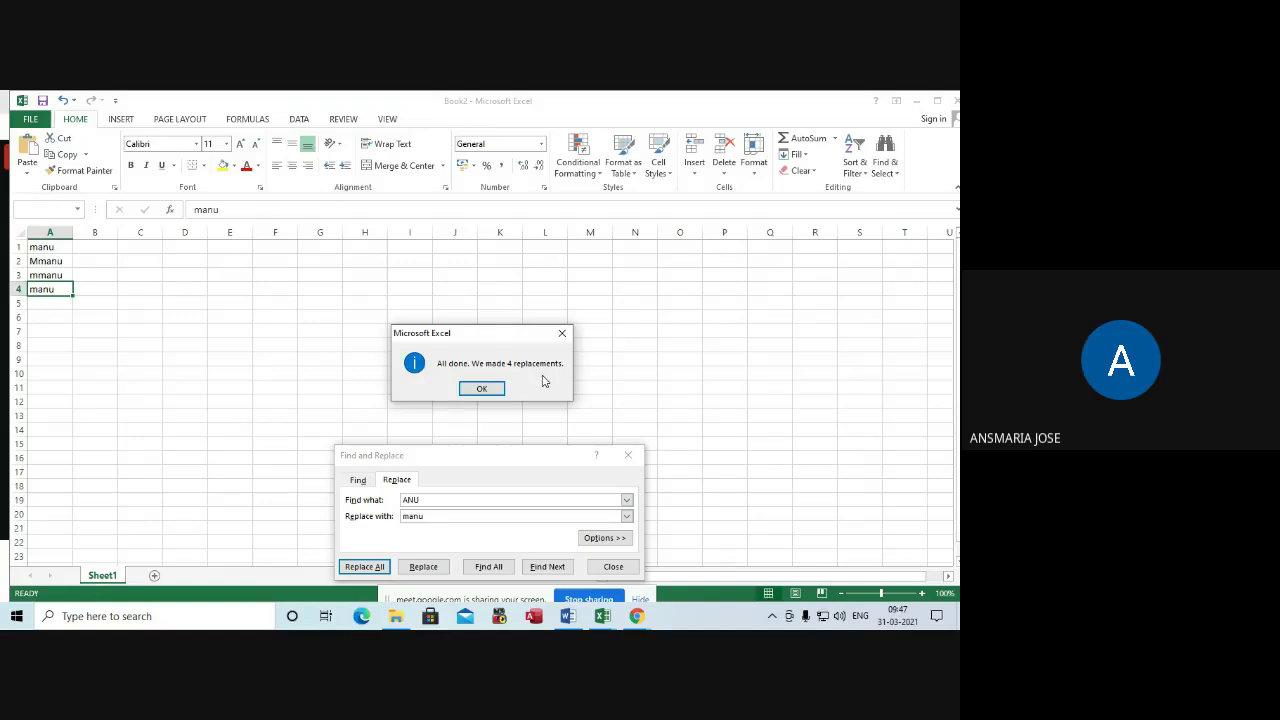
{"action": "left_click", "coordinate": [482, 389]}
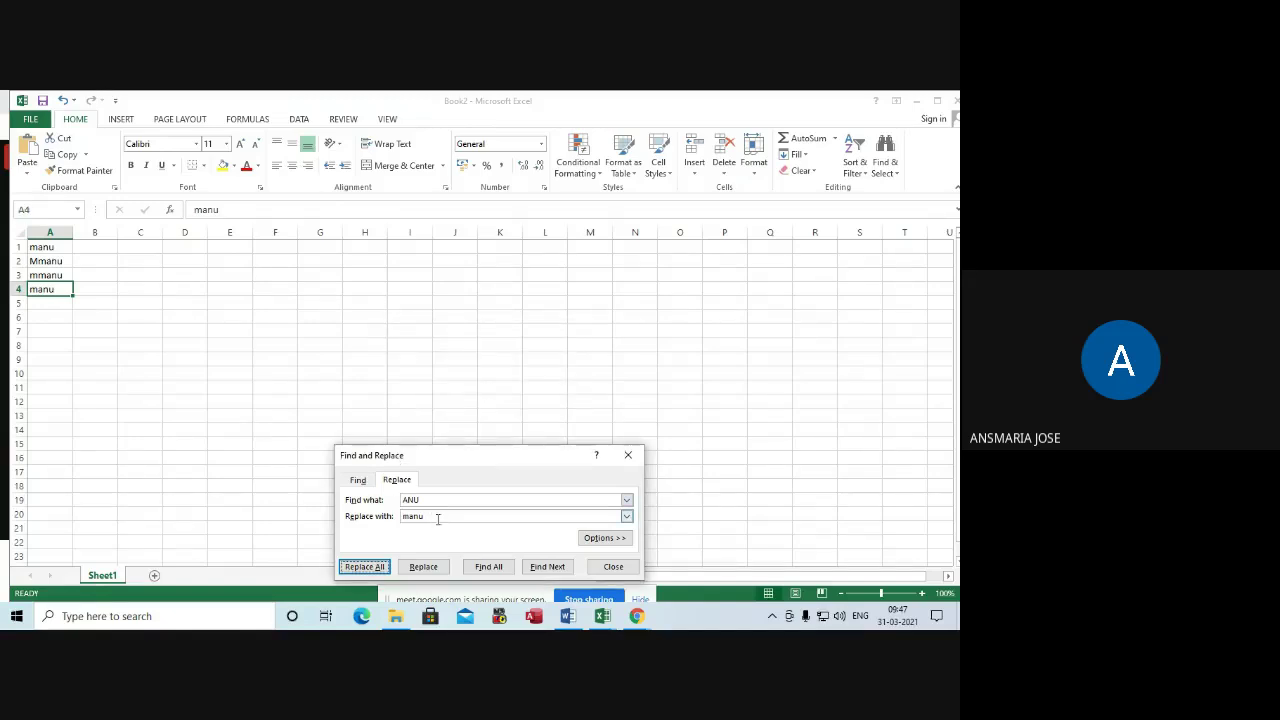
List all cells that match the search text and go to the next match
{"action": "left_click", "coordinate": [505, 568]}
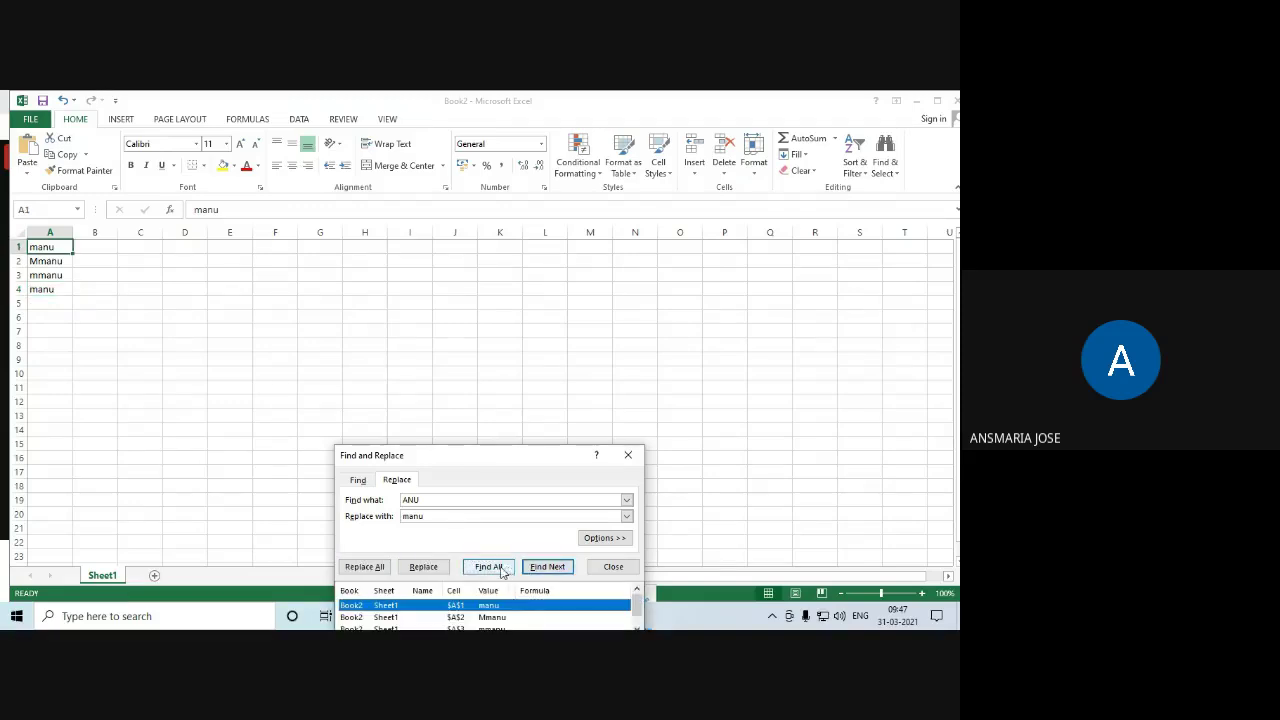
{"action": "left_click_drag", "start_coordinate": [510, 465], "coordinate": [466, 343]}
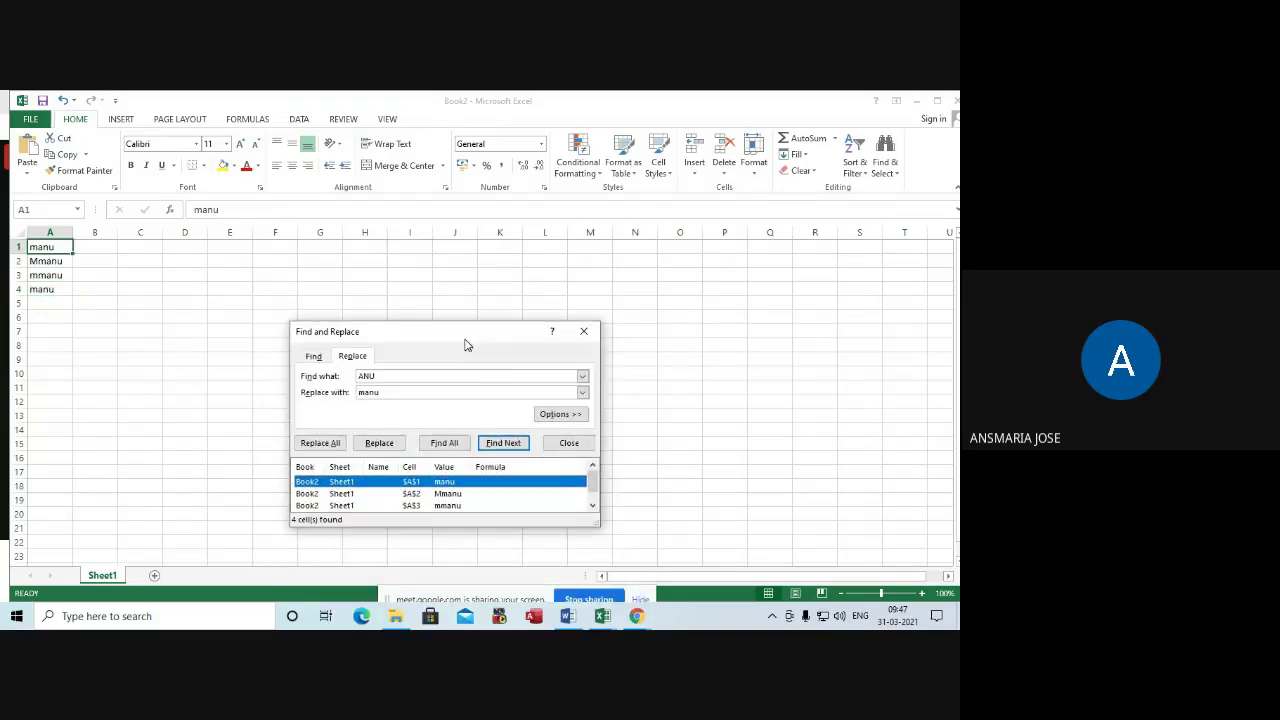
{"action": "mouse_move", "coordinate": [595, 488]}
{"action": "left_mouse_down"}
{"action": "mouse_move", "coordinate": [595, 506]}
{"action": "mouse_move", "coordinate": [594, 478]}
{"action": "left_mouse_up"}
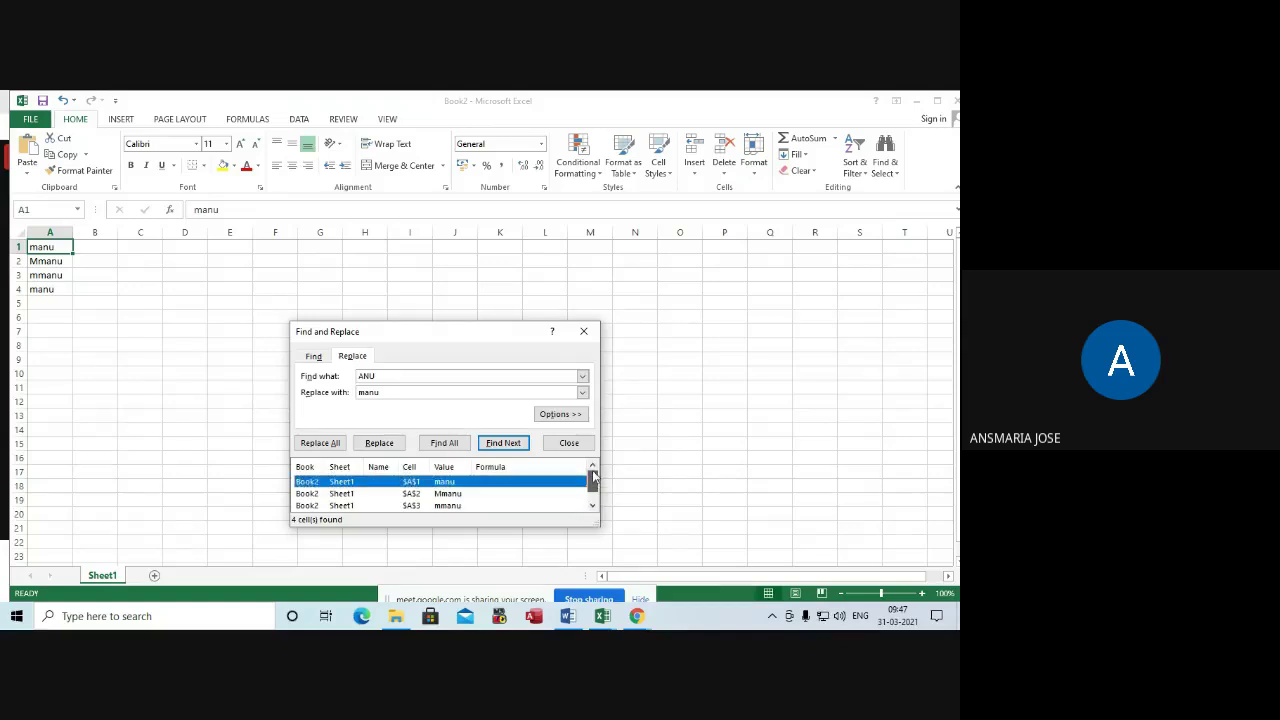
{"action": "left_click", "coordinate": [503, 443]}
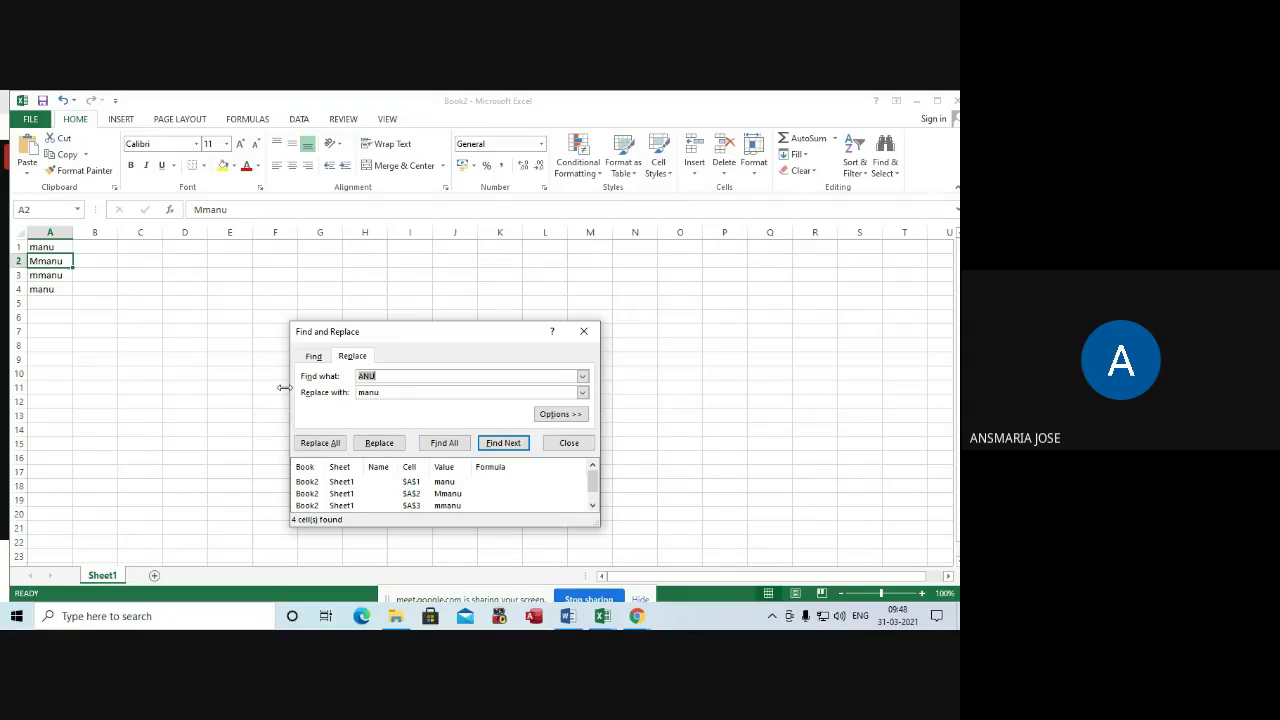
{"action": "left_click", "coordinate": [569, 443]}
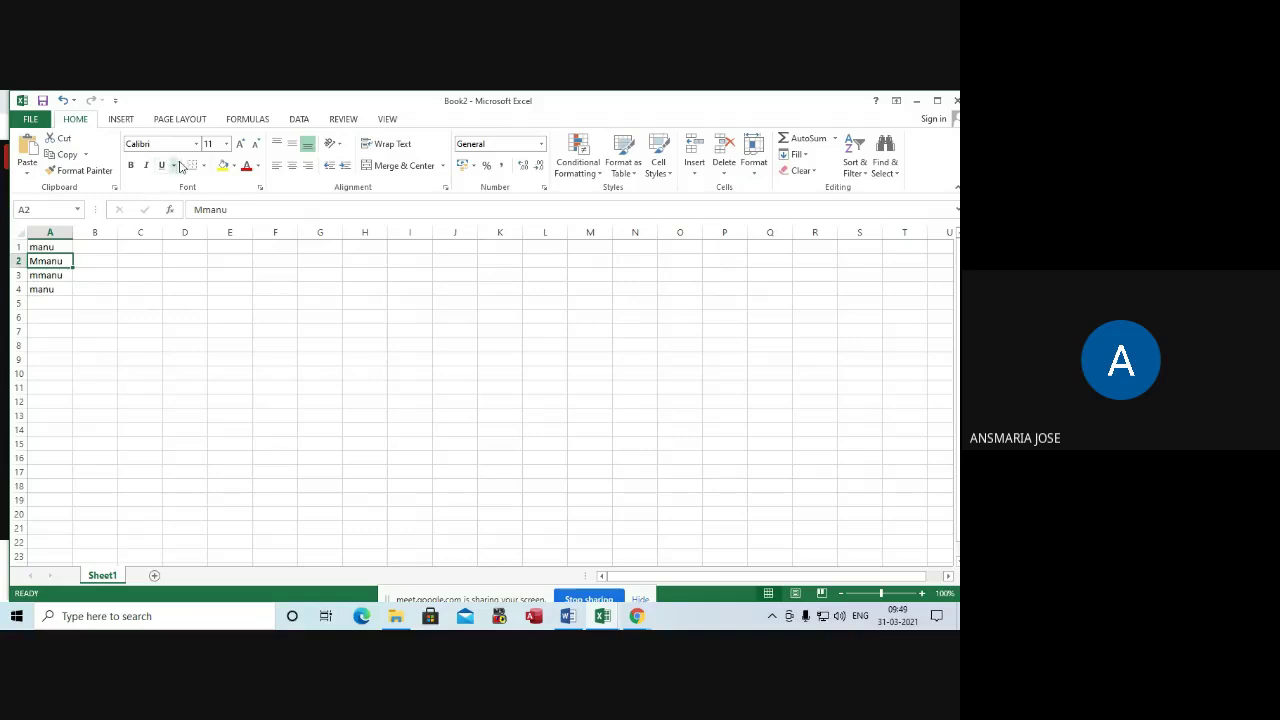
Format the text in A2 as bold, italic and underlined
{"action": "left_click", "coordinate": [84, 172]}
{"action": "left_click", "coordinate": [130, 165]}
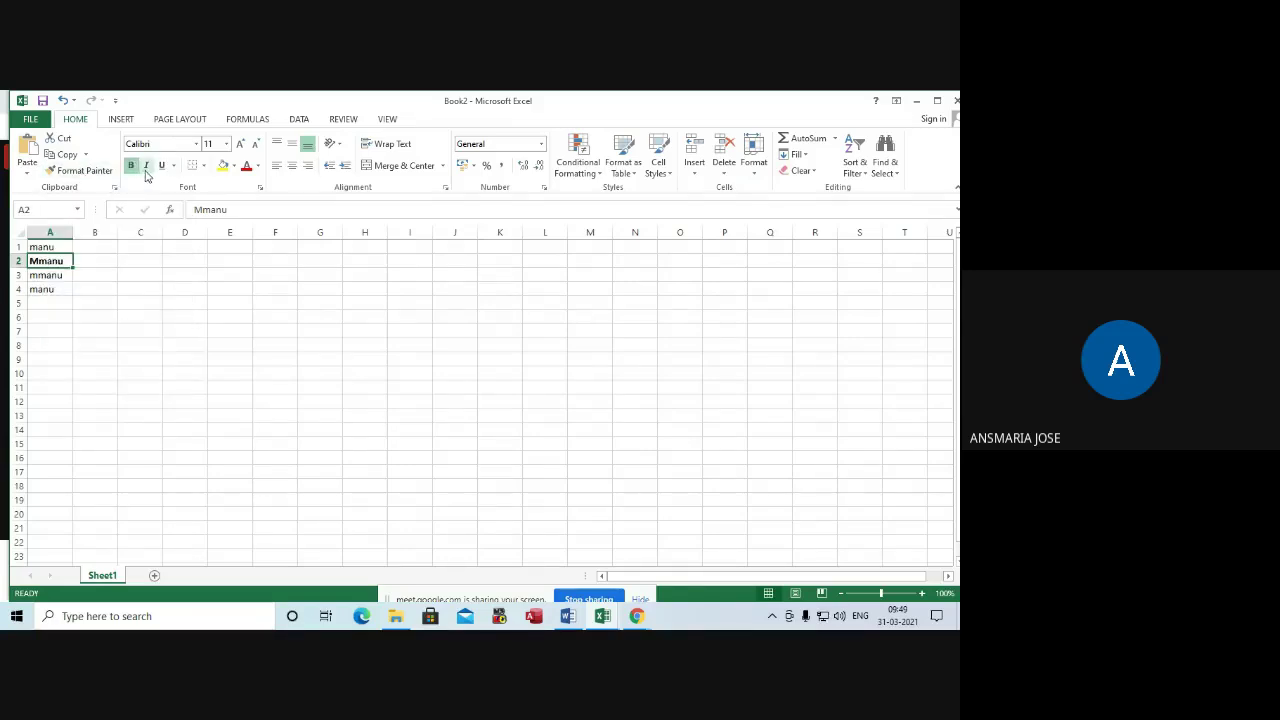
{"action": "left_click", "coordinate": [146, 165]}
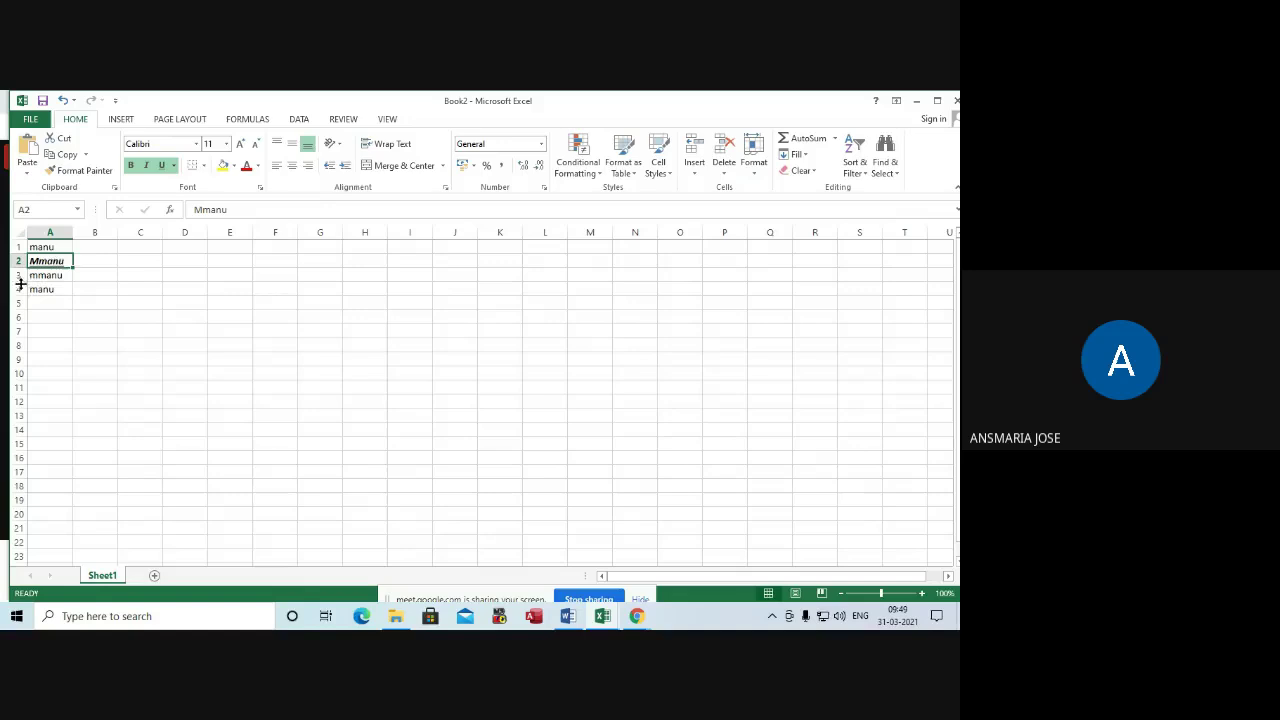
Copy the formatting of A2 onto A3 with Format Painter
{"action": "left_click", "coordinate": [85, 176]}
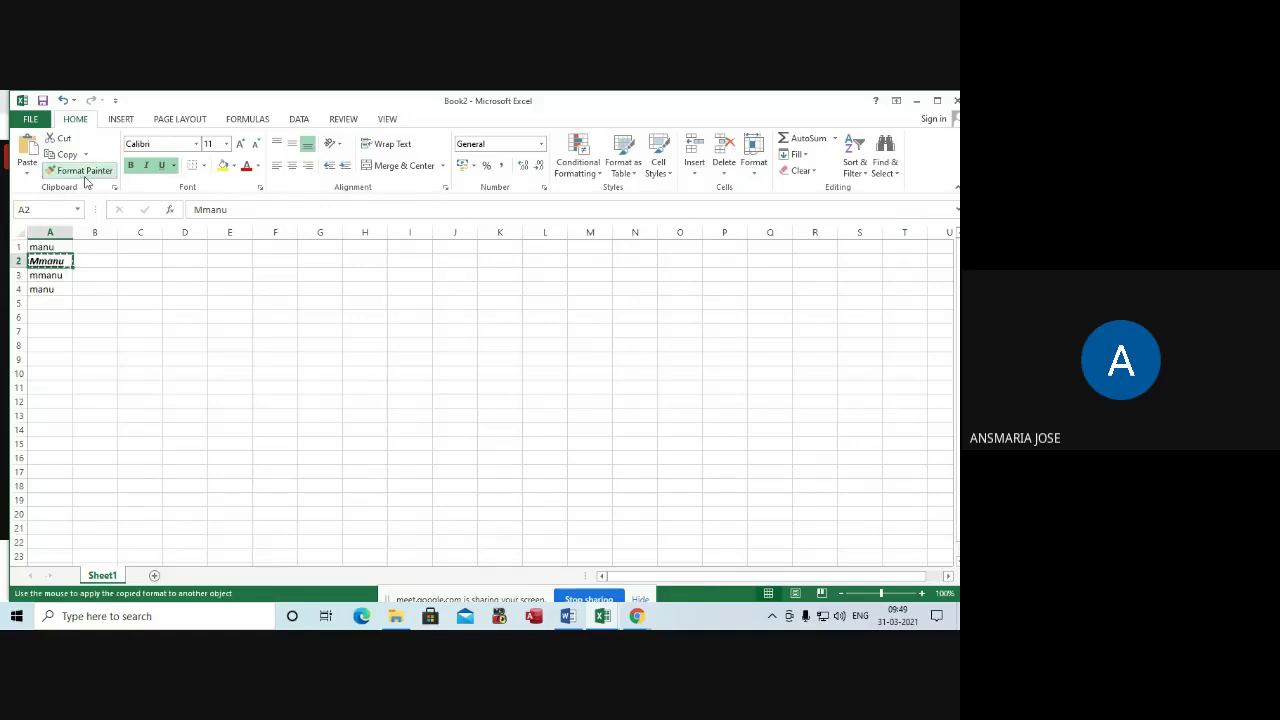
{"action": "left_click", "coordinate": [53, 274]}
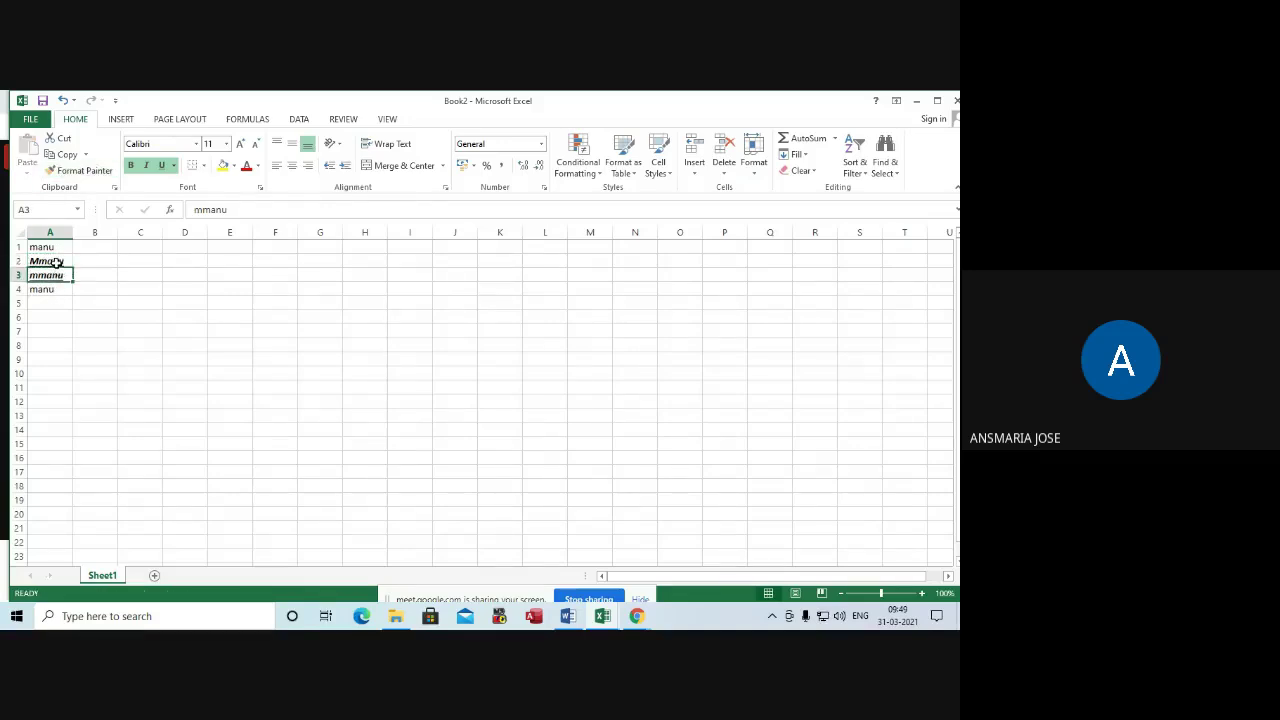
{"action": "left_click", "coordinate": [55, 291]}
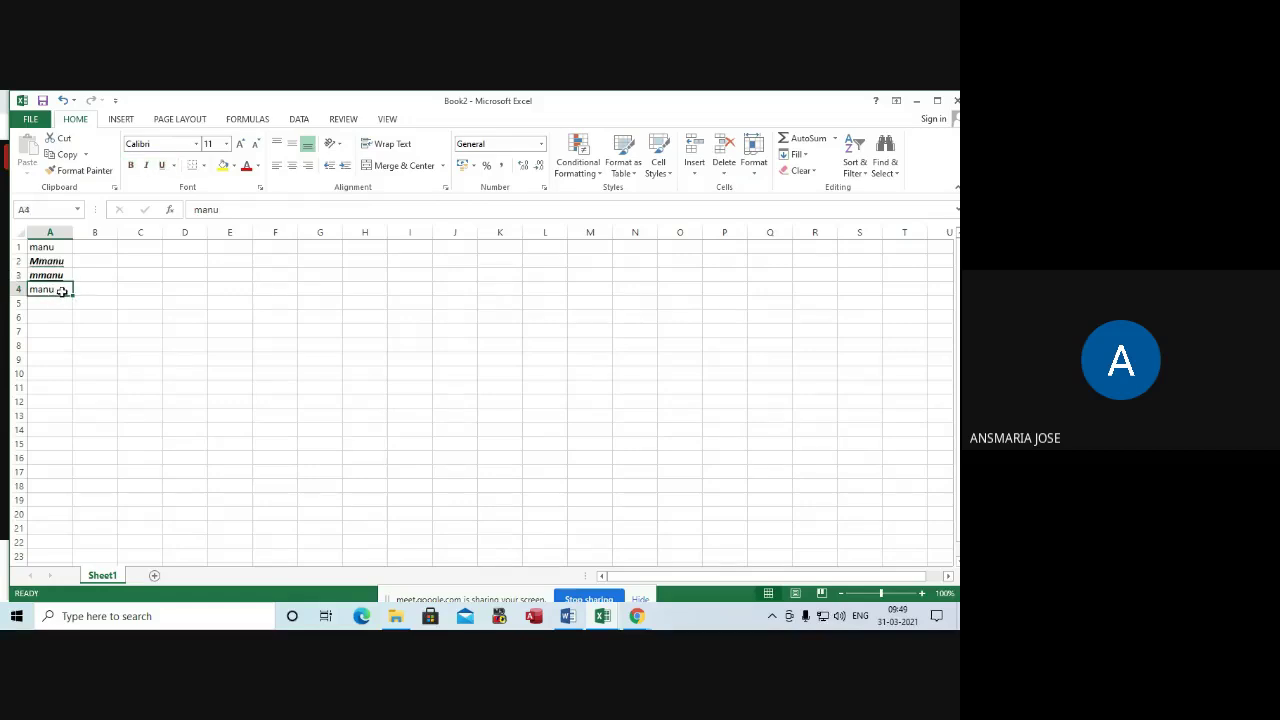
{"action": "left_click", "coordinate": [64, 276]}
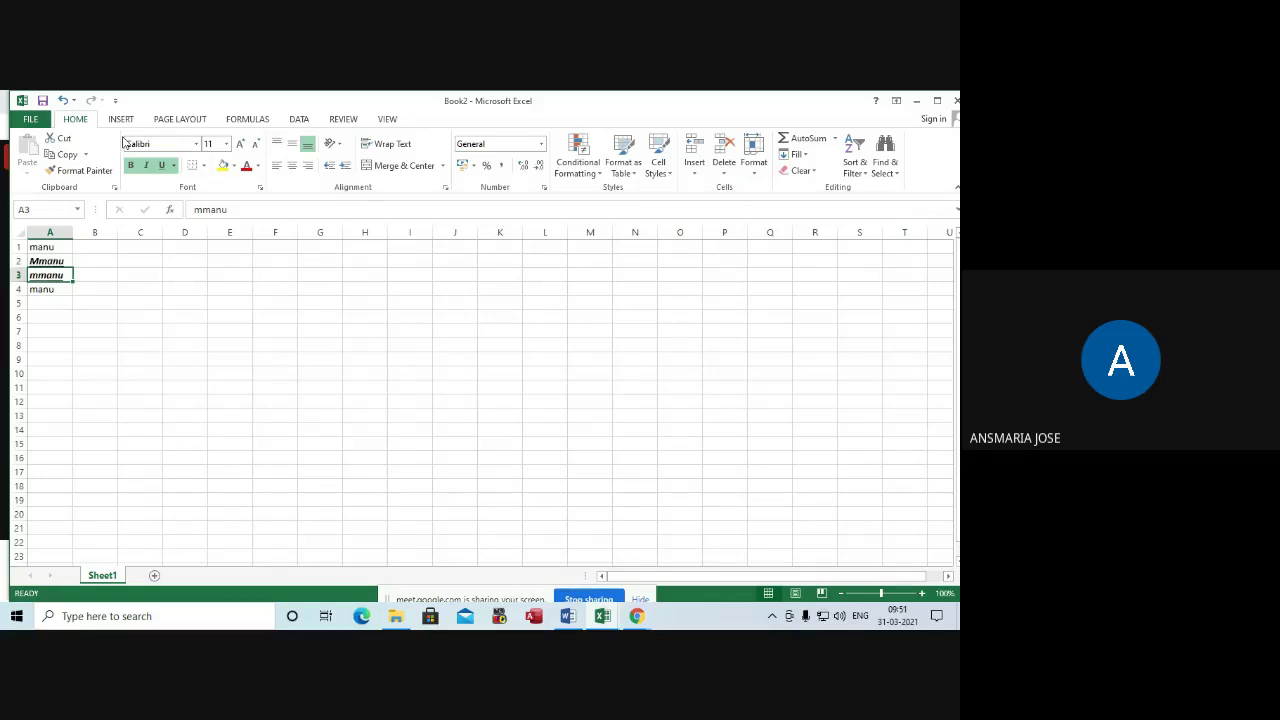
Center the sheet content horizontally and vertically on the page in the custom margin settings
{"action": "left_click", "coordinate": [172, 119]}
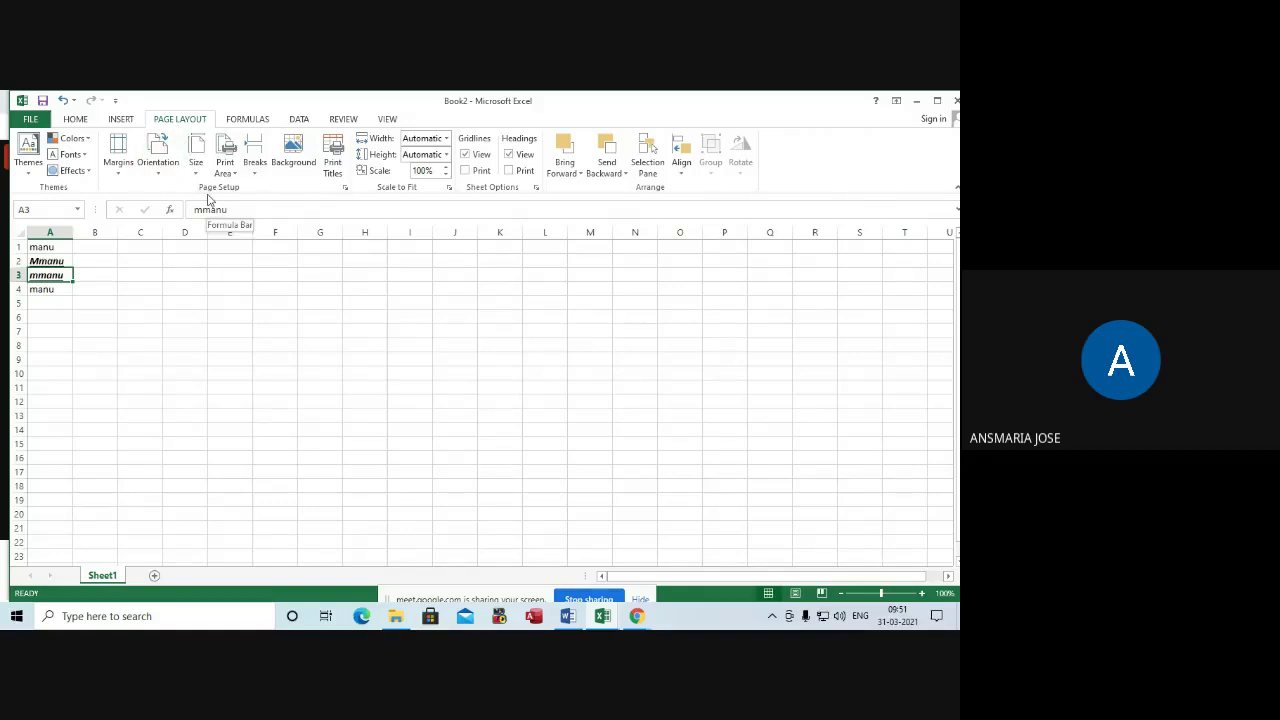
{"action": "left_click", "coordinate": [116, 170]}
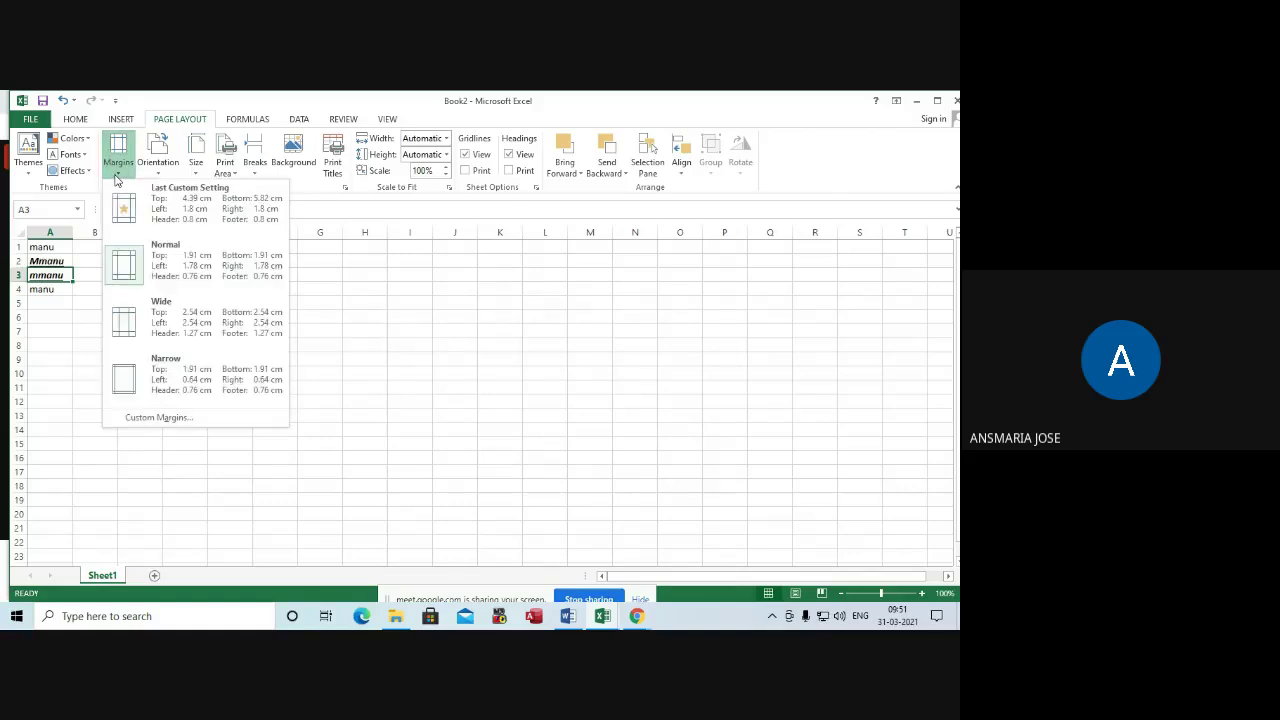
{"action": "left_click", "coordinate": [163, 417]}
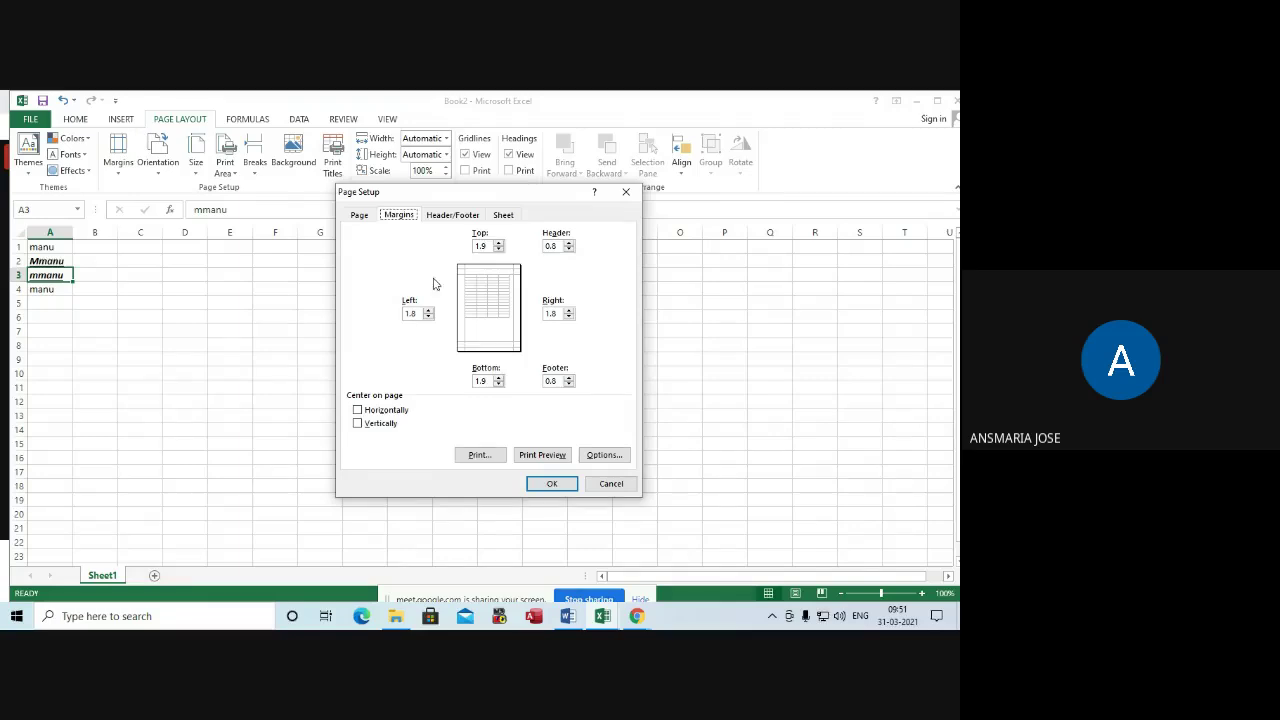
{"action": "left_click", "coordinate": [451, 216]}
{"action": "left_click", "coordinate": [393, 221]}
{"action": "left_click", "coordinate": [358, 410]}
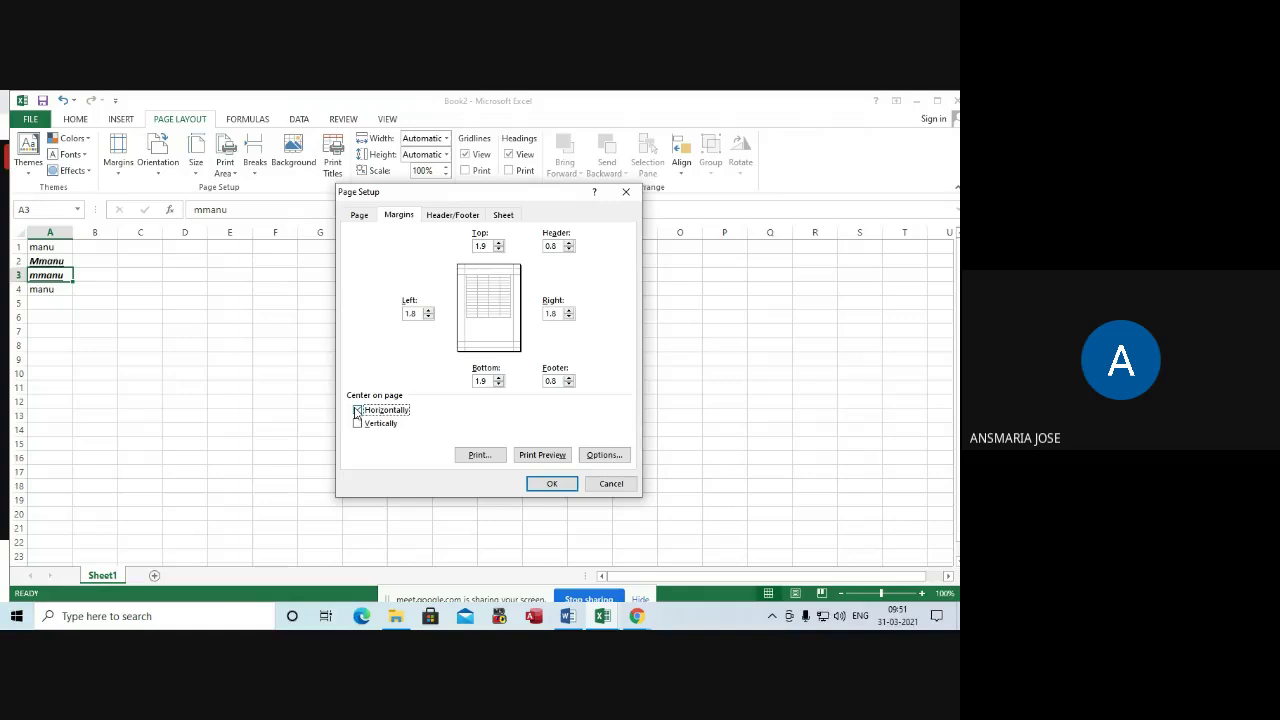
{"action": "left_click", "coordinate": [358, 424]}
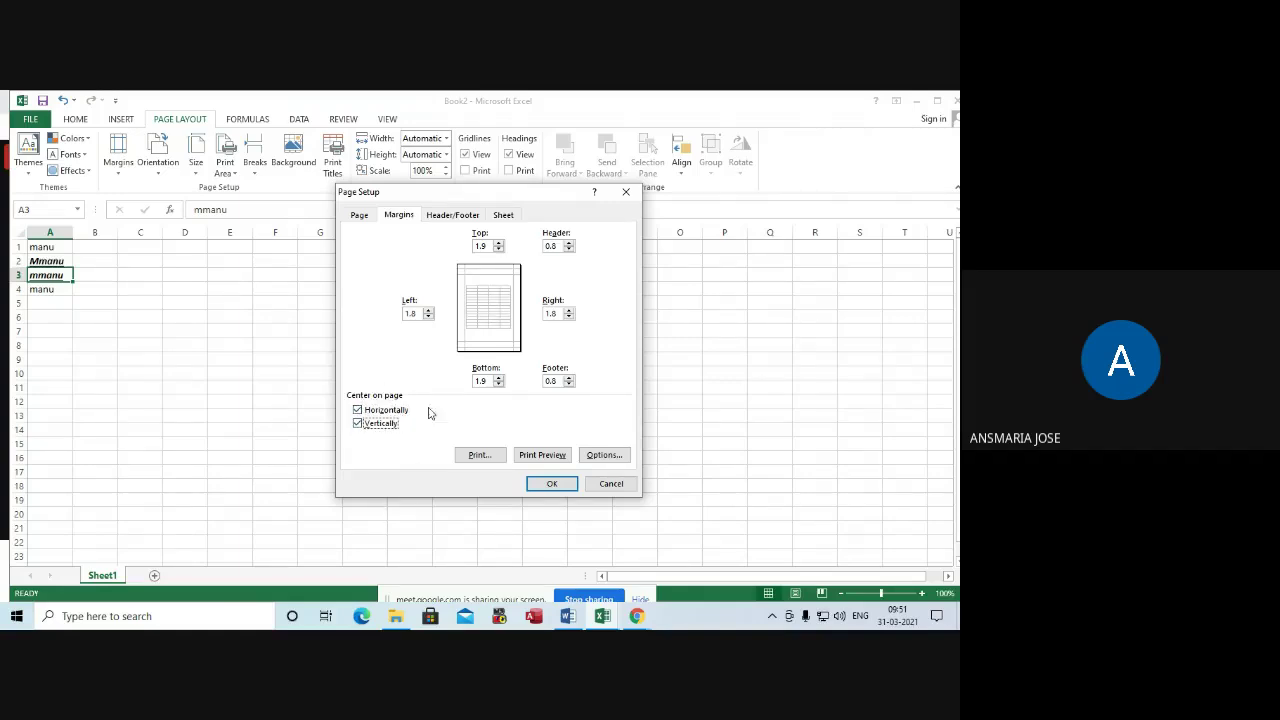
{"action": "left_click", "coordinate": [545, 483]}
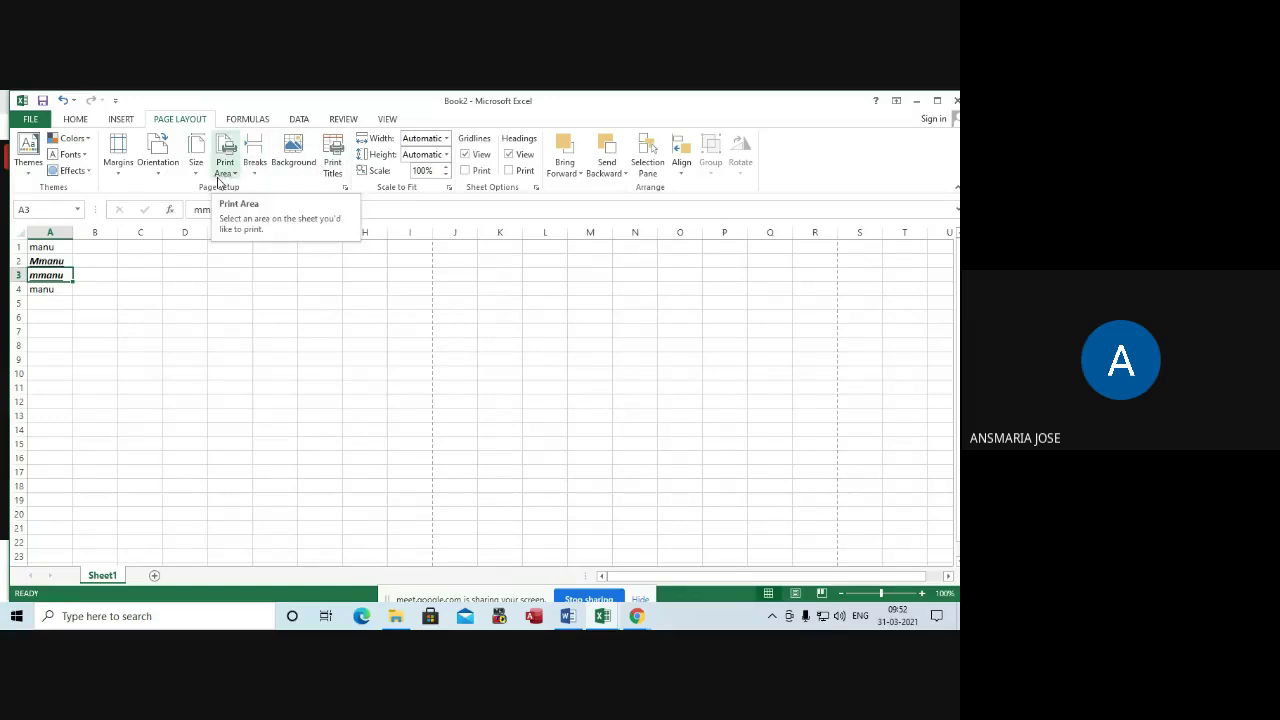
Switch the page orientation to landscape and back to portrait
{"action": "left_click", "coordinate": [166, 178]}
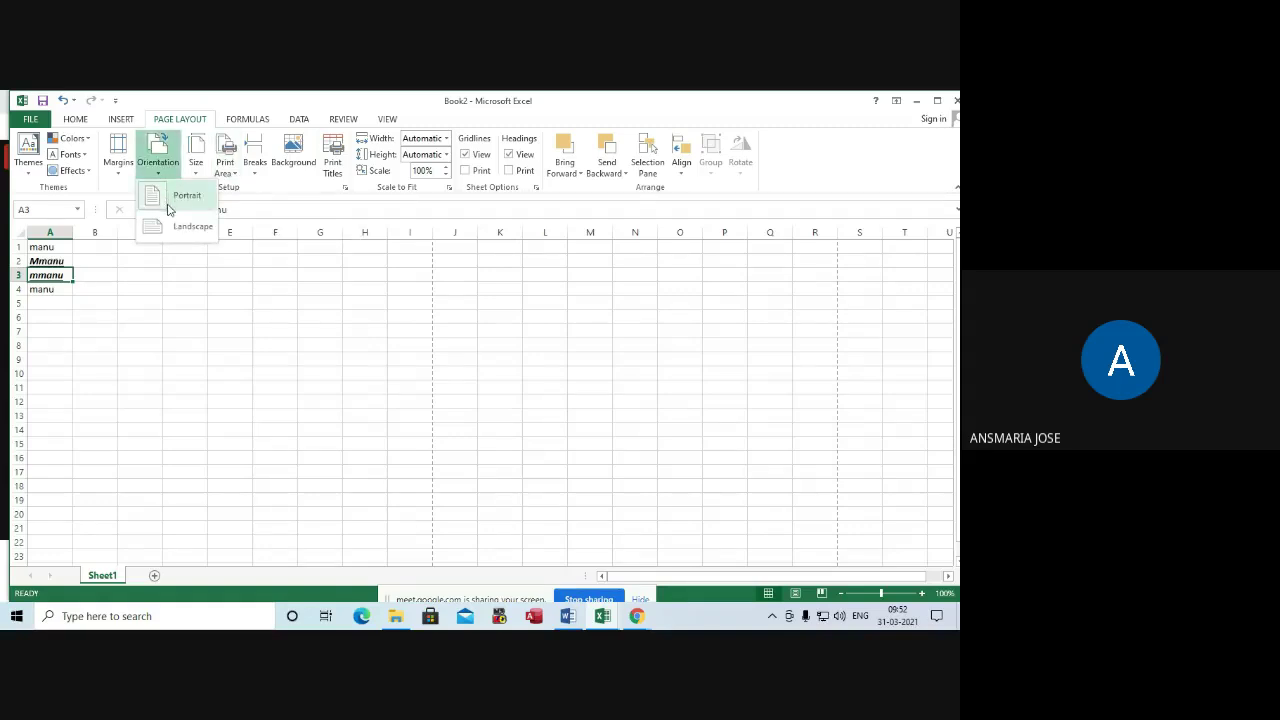
{"action": "left_click", "coordinate": [178, 208]}
{"action": "left_click", "coordinate": [166, 168]}
{"action": "left_click", "coordinate": [166, 226]}
{"action": "left_click", "coordinate": [166, 163]}
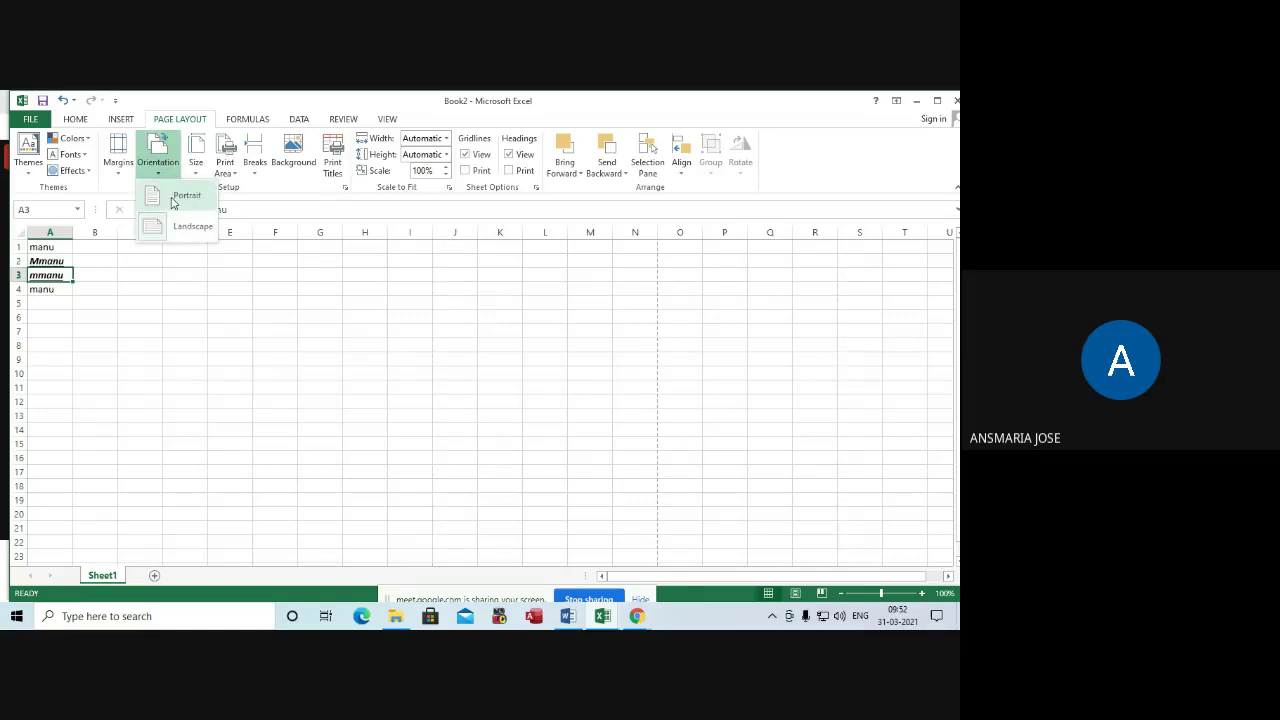
{"action": "left_click", "coordinate": [172, 205]}
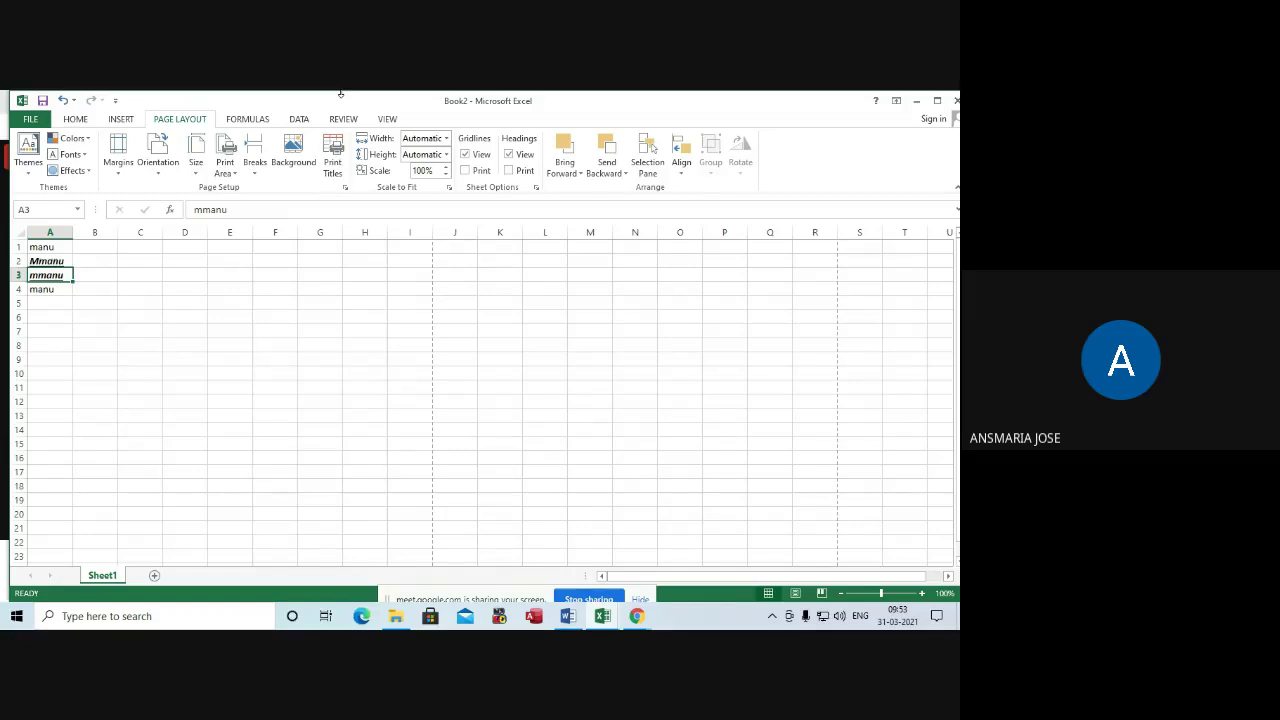
Clear the sheet's print area and scale the printout to 1 page wide and 1 page tall
{"action": "left_click", "coordinate": [228, 170]}
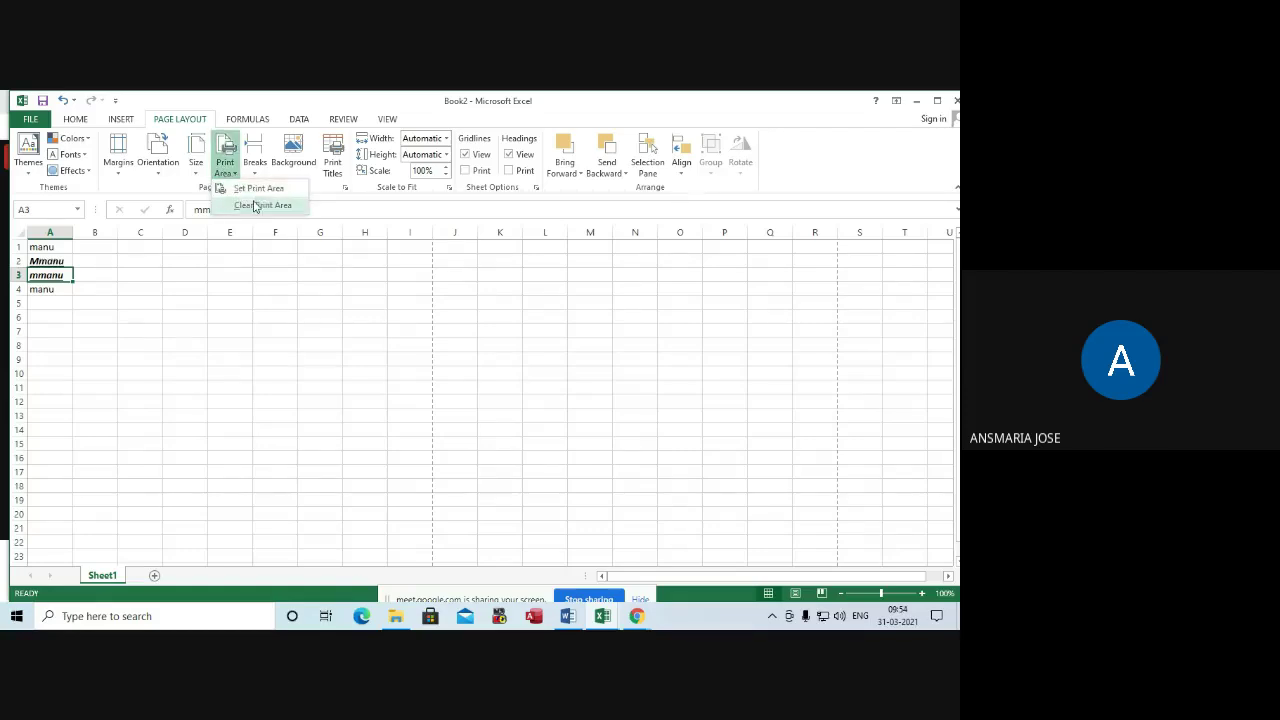
{"action": "left_click", "coordinate": [246, 206]}
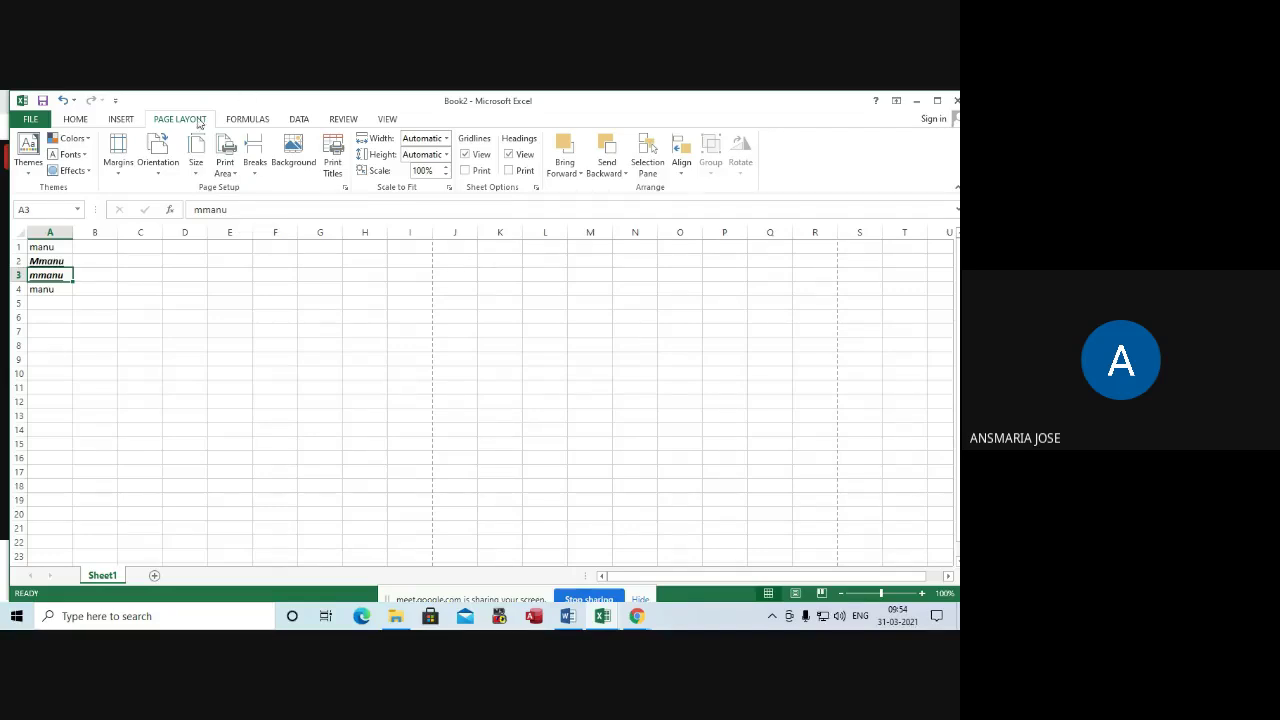
{"action": "left_click", "coordinate": [446, 139]}
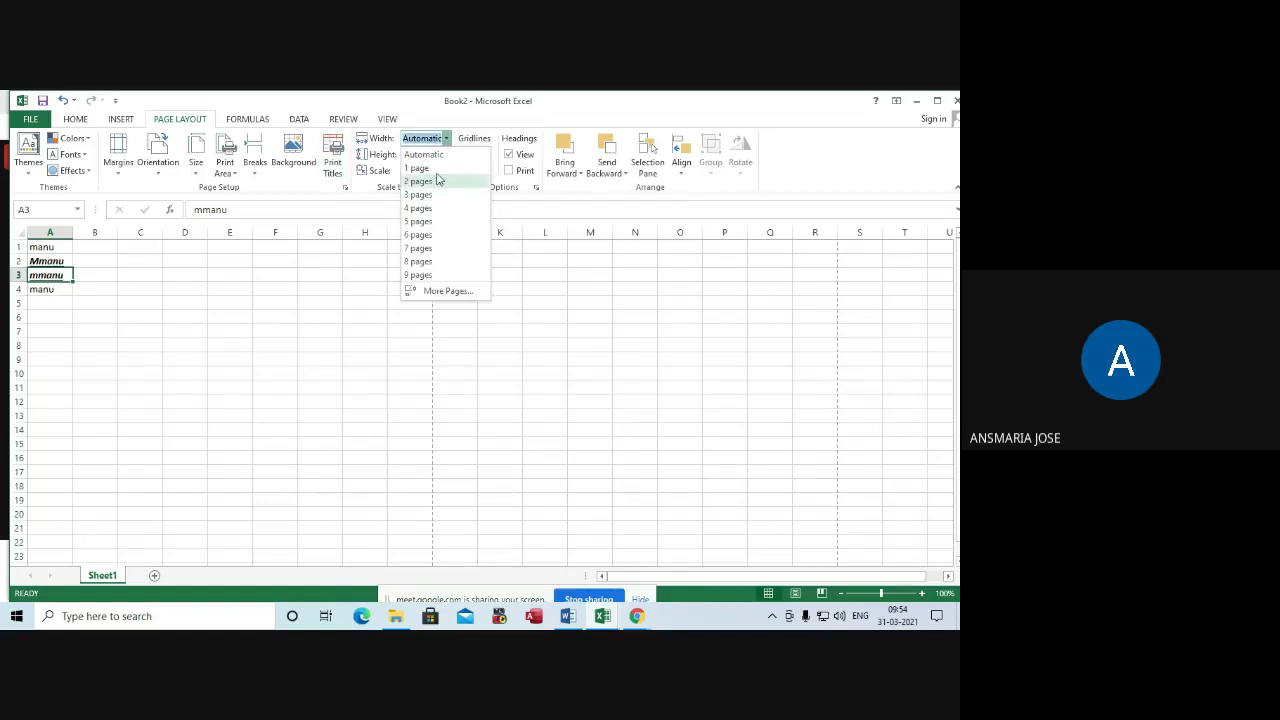
{"action": "left_click", "coordinate": [428, 168]}
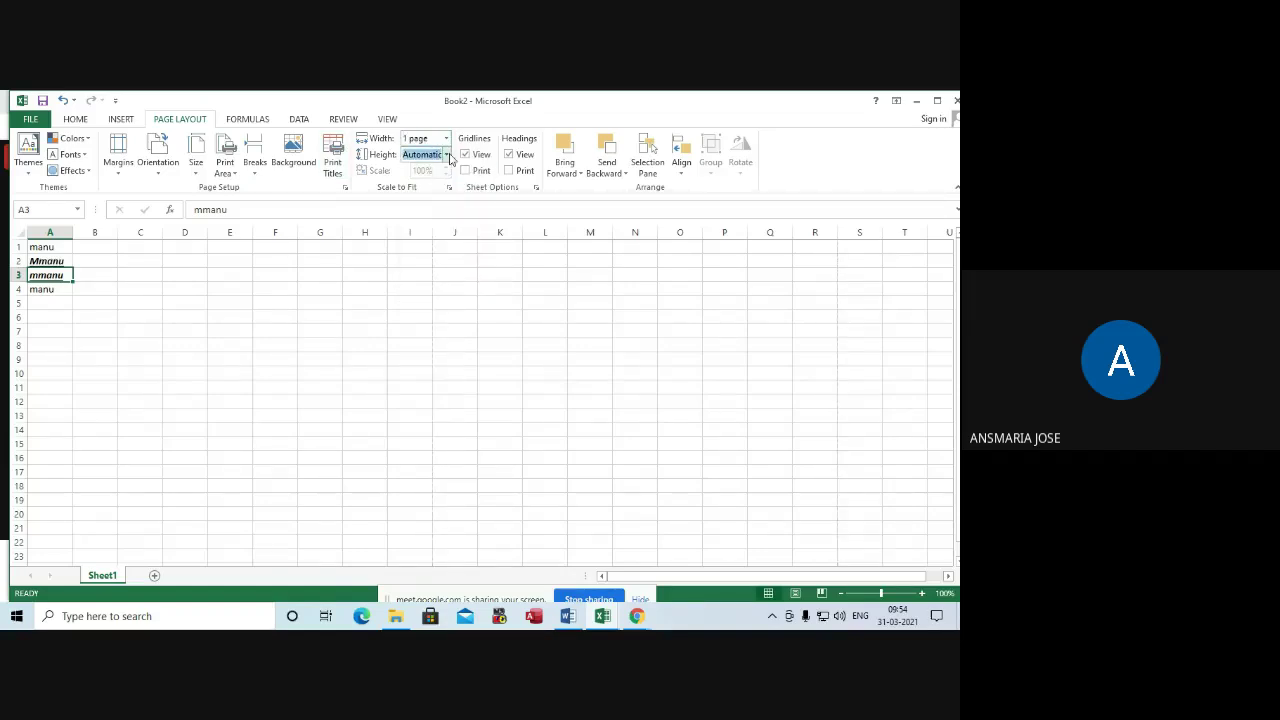
{"action": "left_click", "coordinate": [446, 154]}
{"action": "left_click", "coordinate": [438, 170]}
Open the print preview and set the print range to the entire workbook
{"action": "left_click", "coordinate": [33, 117]}
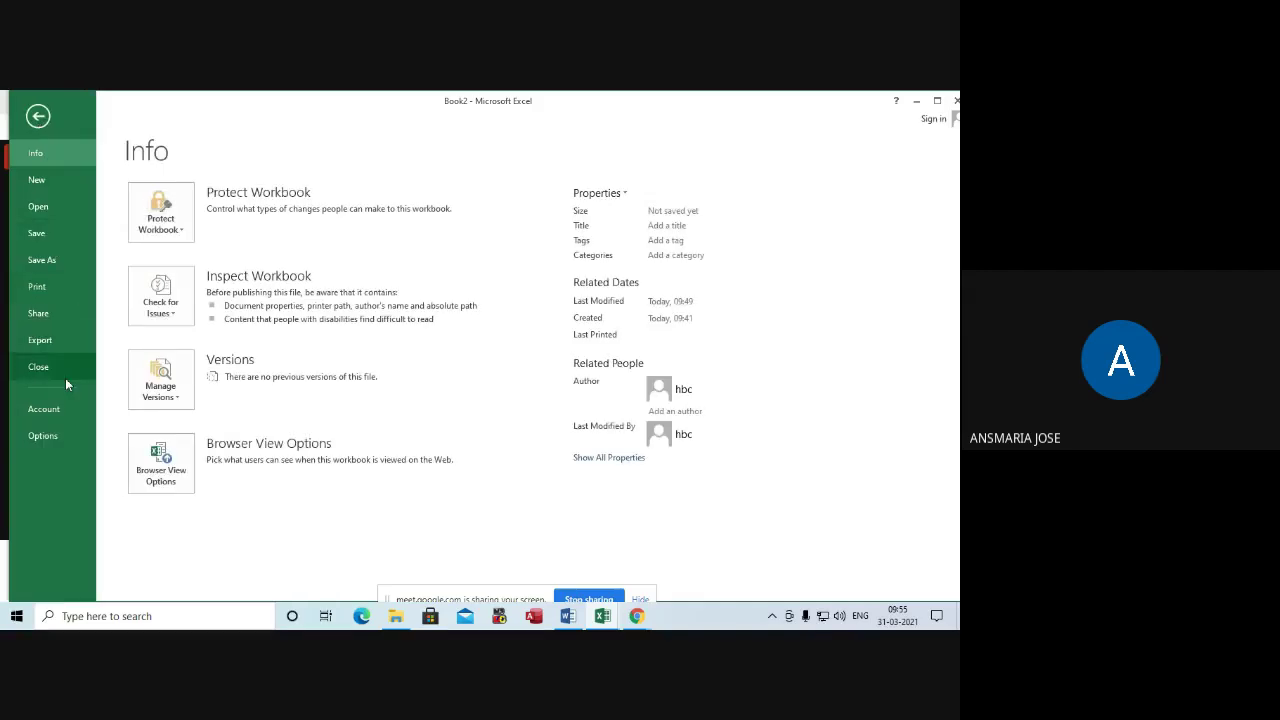
{"action": "left_click", "coordinate": [55, 291]}
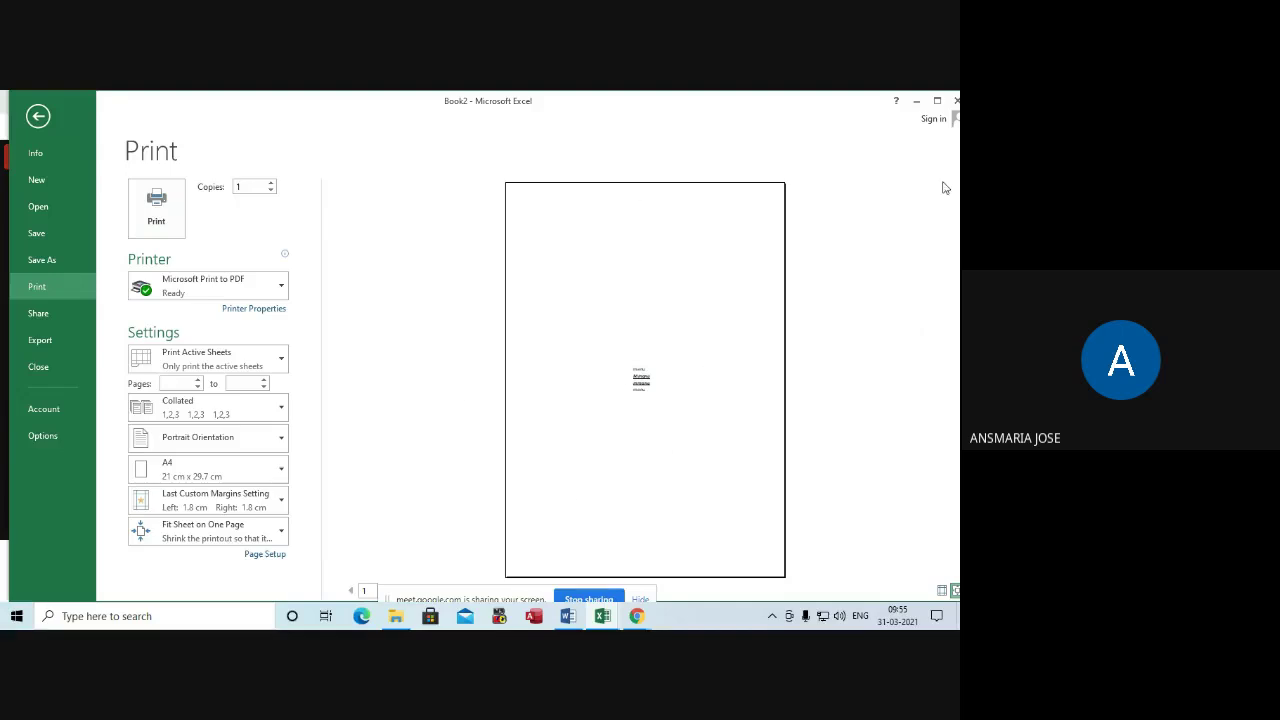
{"action": "left_click_drag", "start_coordinate": [629, 114], "coordinate": [577, 94]}
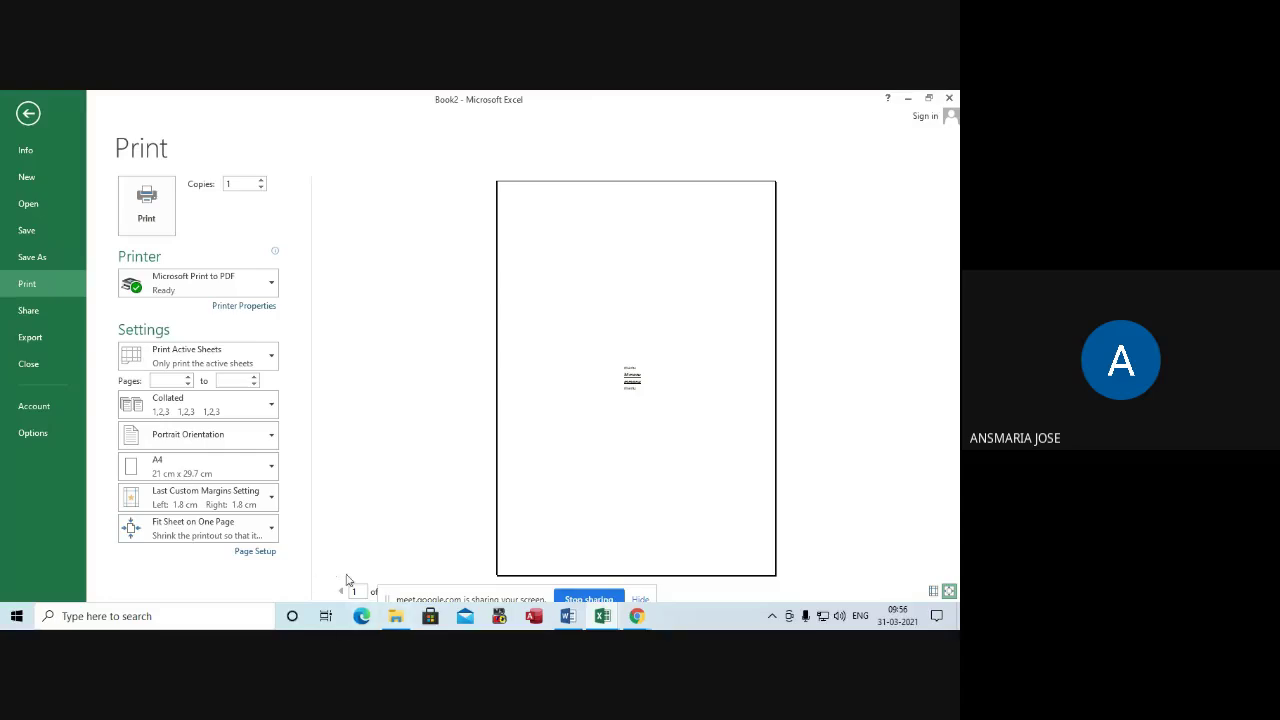
{"action": "left_click_drag", "start_coordinate": [528, 595], "coordinate": [533, 626]}
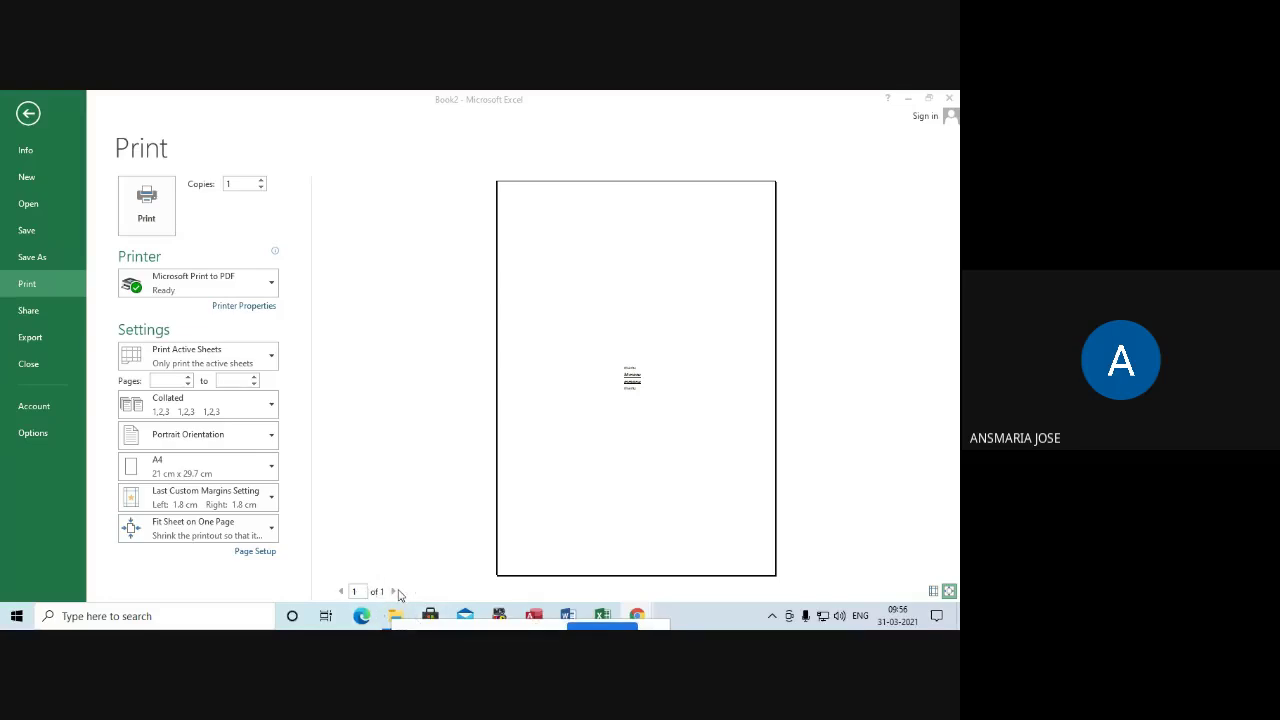
{"action": "left_click", "coordinate": [398, 594]}
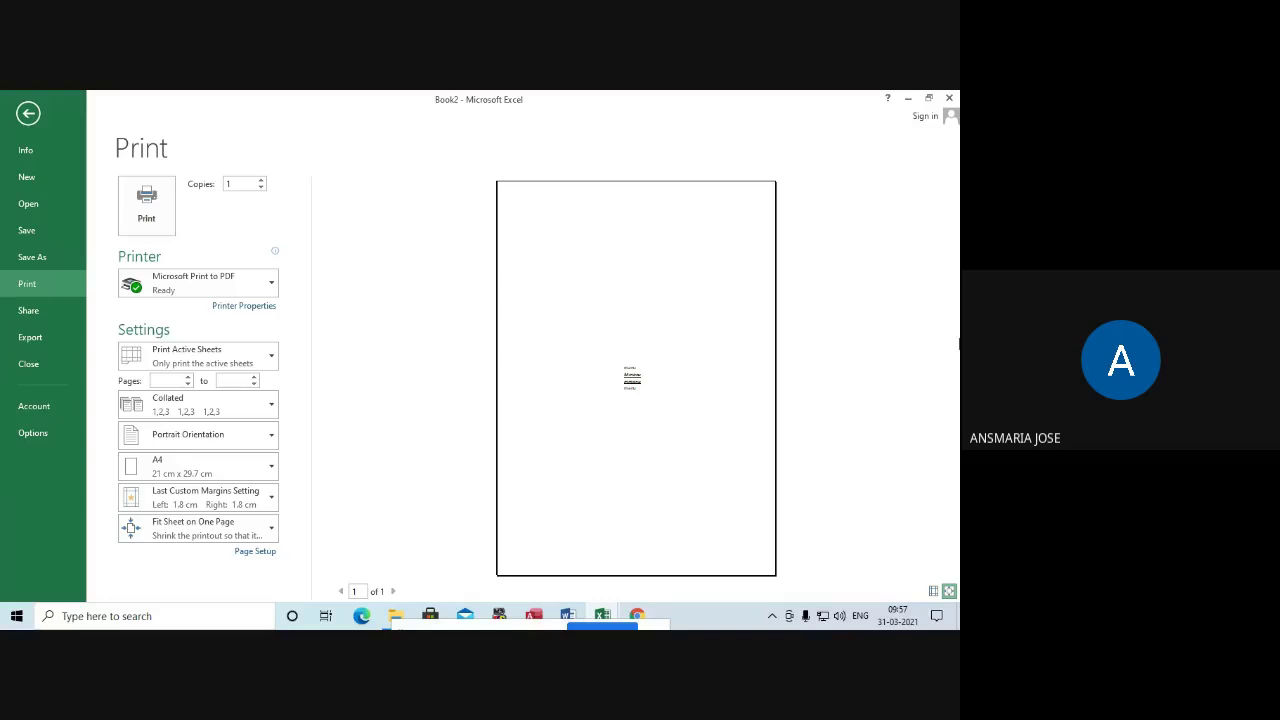
{"action": "left_click", "coordinate": [220, 362]}
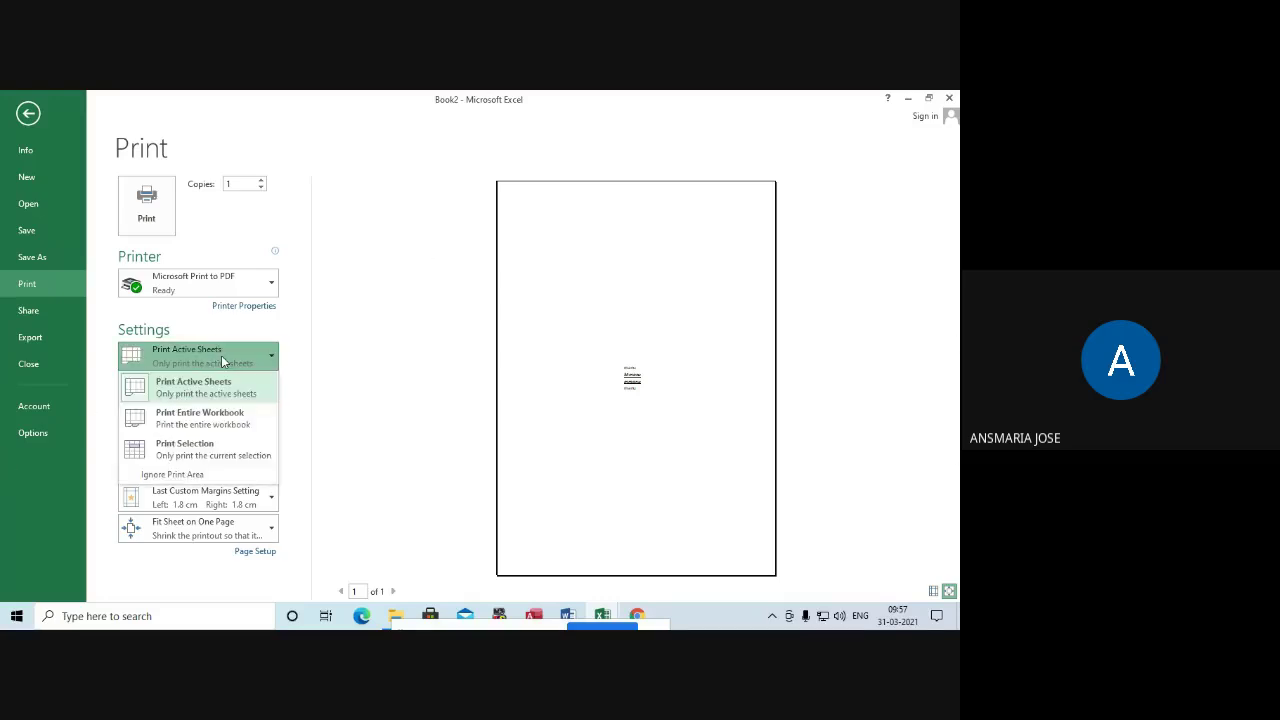
{"action": "left_click", "coordinate": [210, 431]}
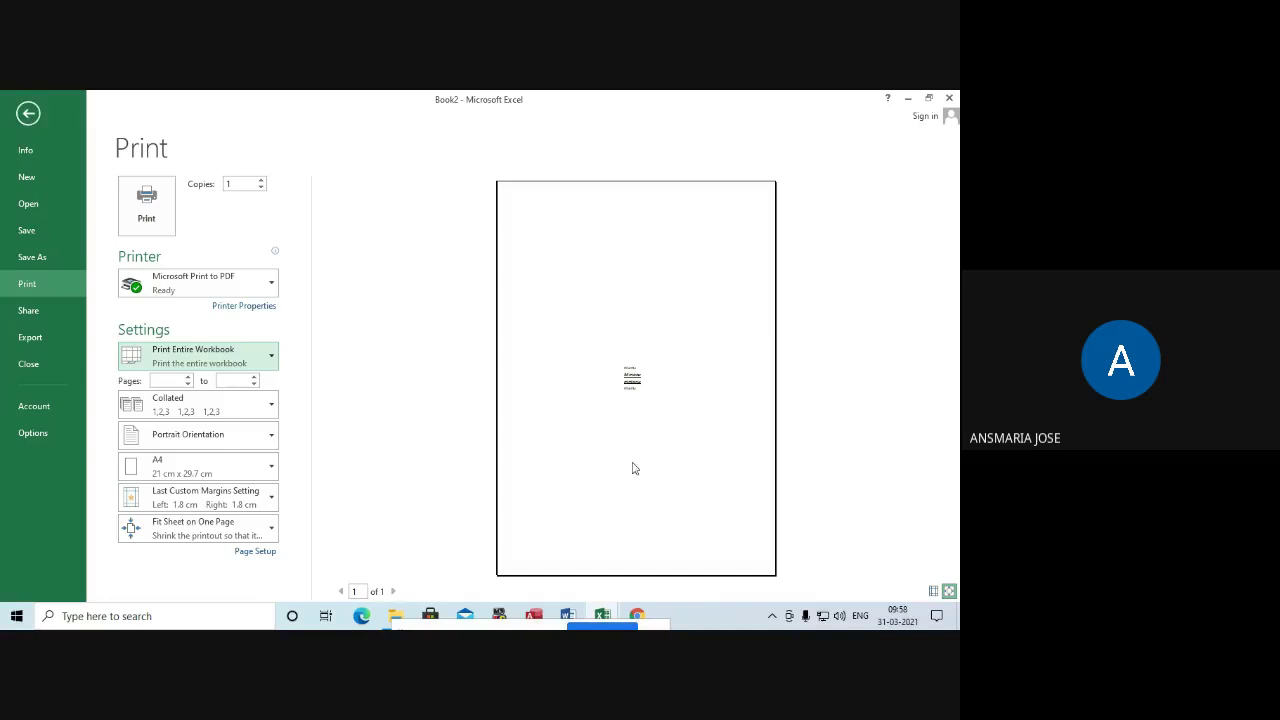
Show the margin guides in the print preview and enlarge the top and bottom margins, keeping portrait orientation
{"action": "left_click", "coordinate": [931, 593]}
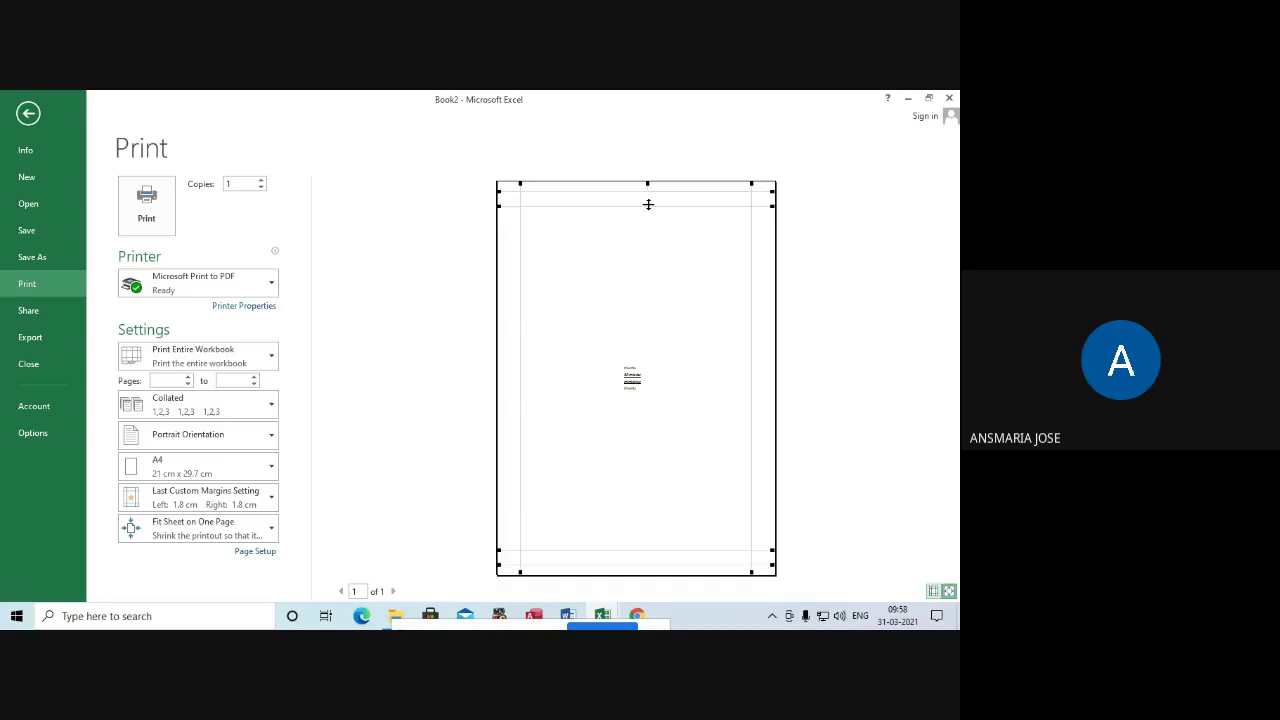
{"action": "left_click_drag", "start_coordinate": [649, 206], "coordinate": [660, 252]}
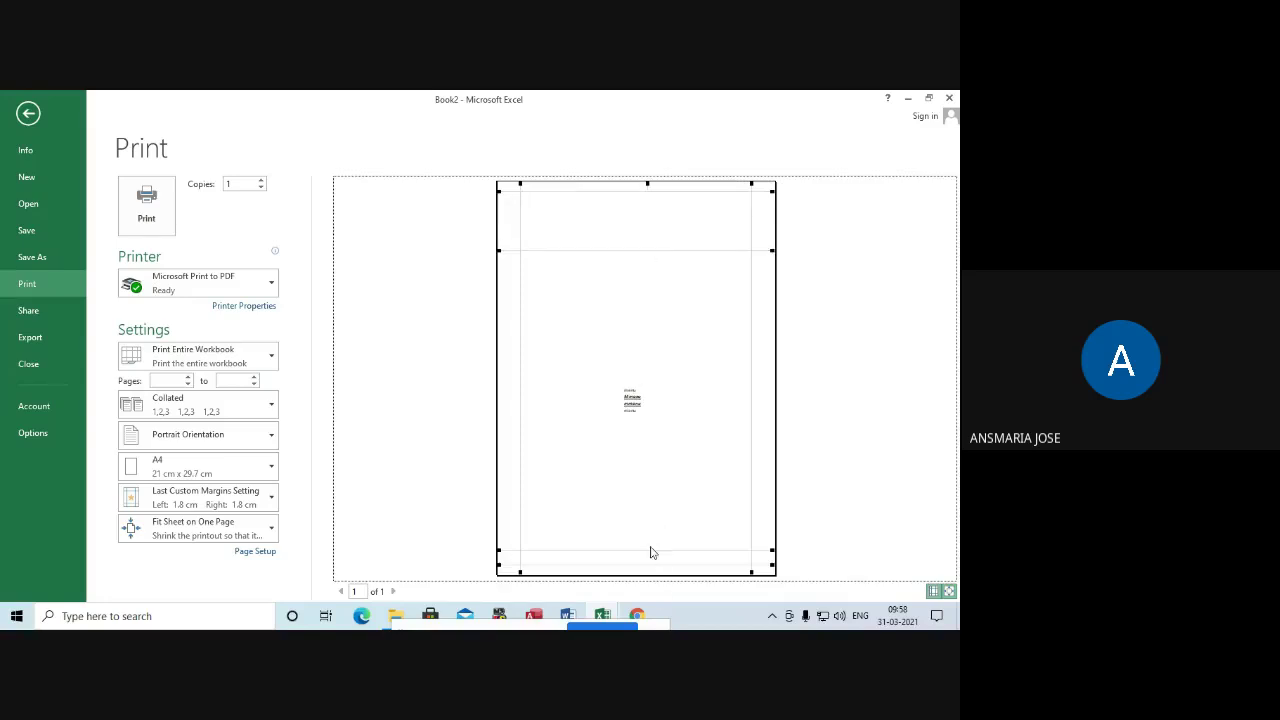
{"action": "left_click_drag", "start_coordinate": [649, 551], "coordinate": [643, 462]}
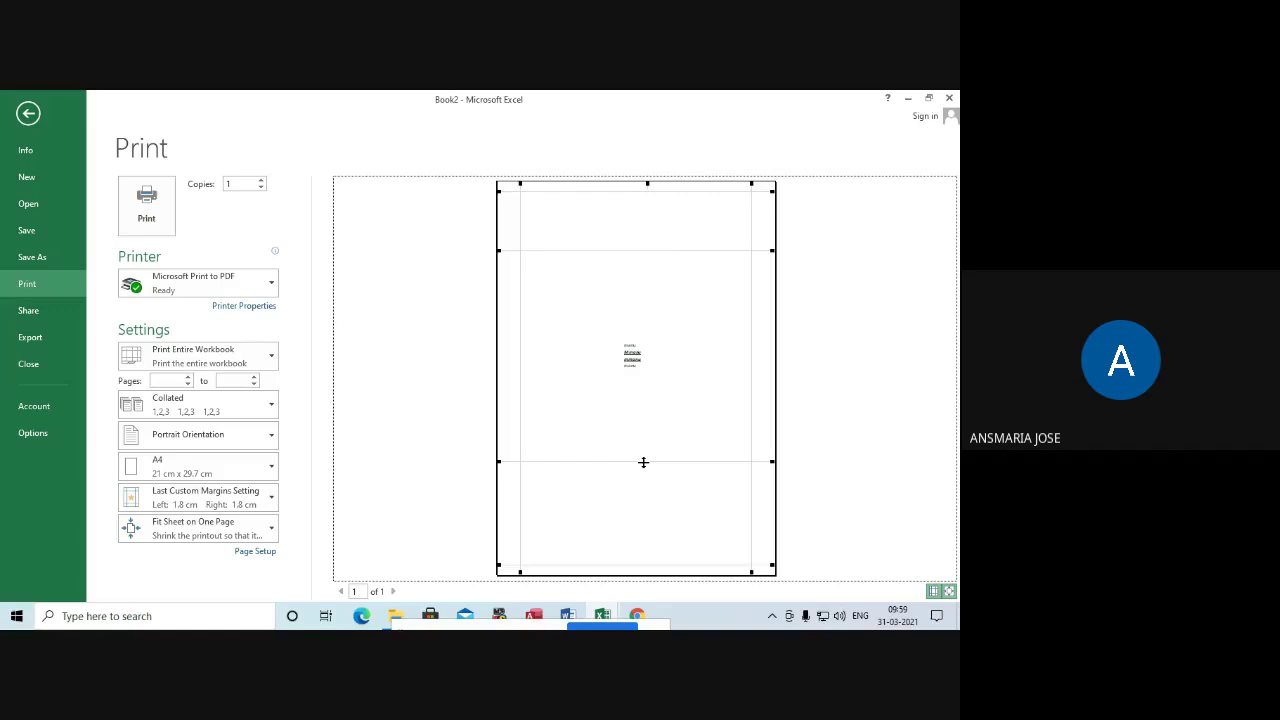
{"action": "left_click", "coordinate": [185, 438]}
{"action": "left_click", "coordinate": [196, 468]}
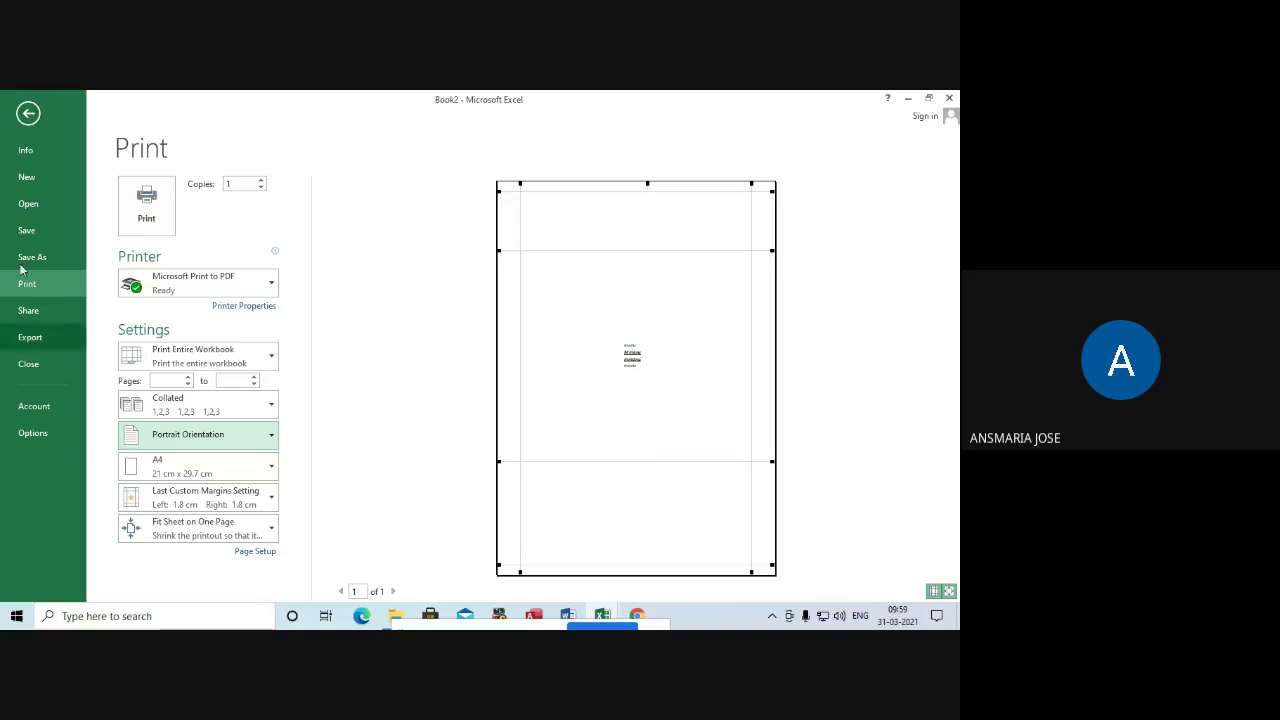
{"action": "left_click", "coordinate": [28, 113]}
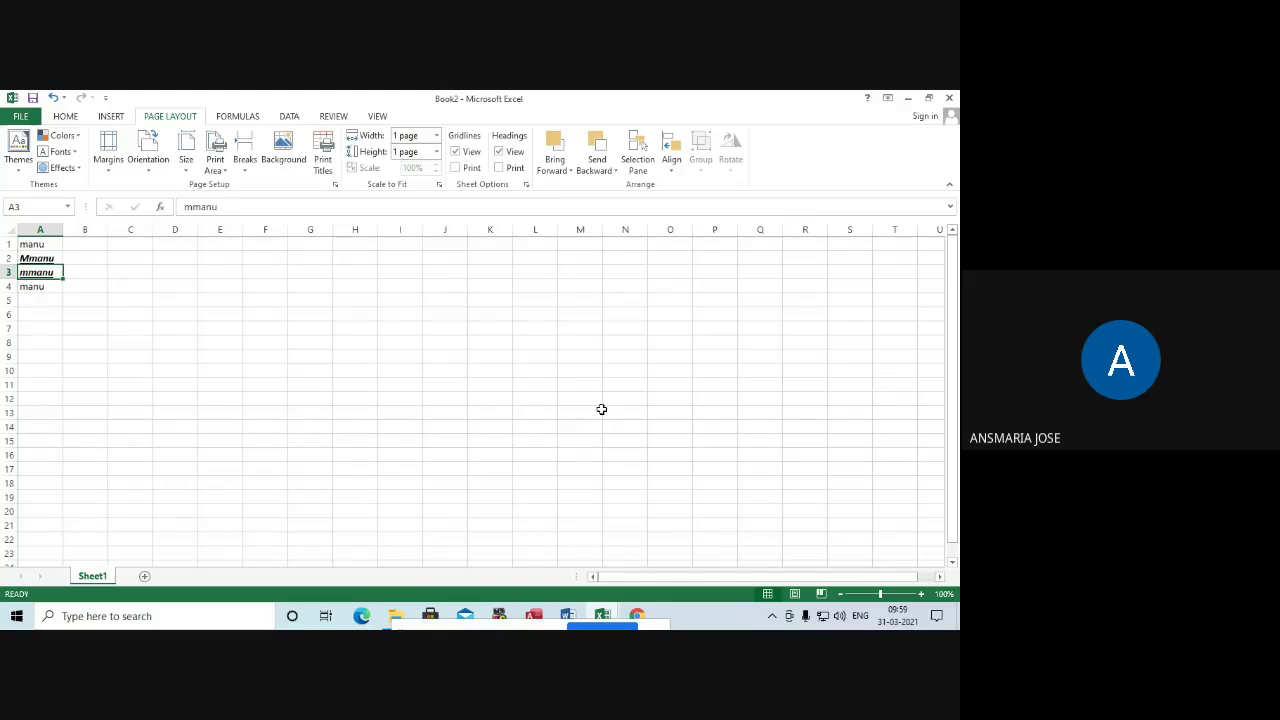
Insert a header on the worksheet, activate its center section and look through the preset headers
{"action": "left_click", "coordinate": [111, 117]}
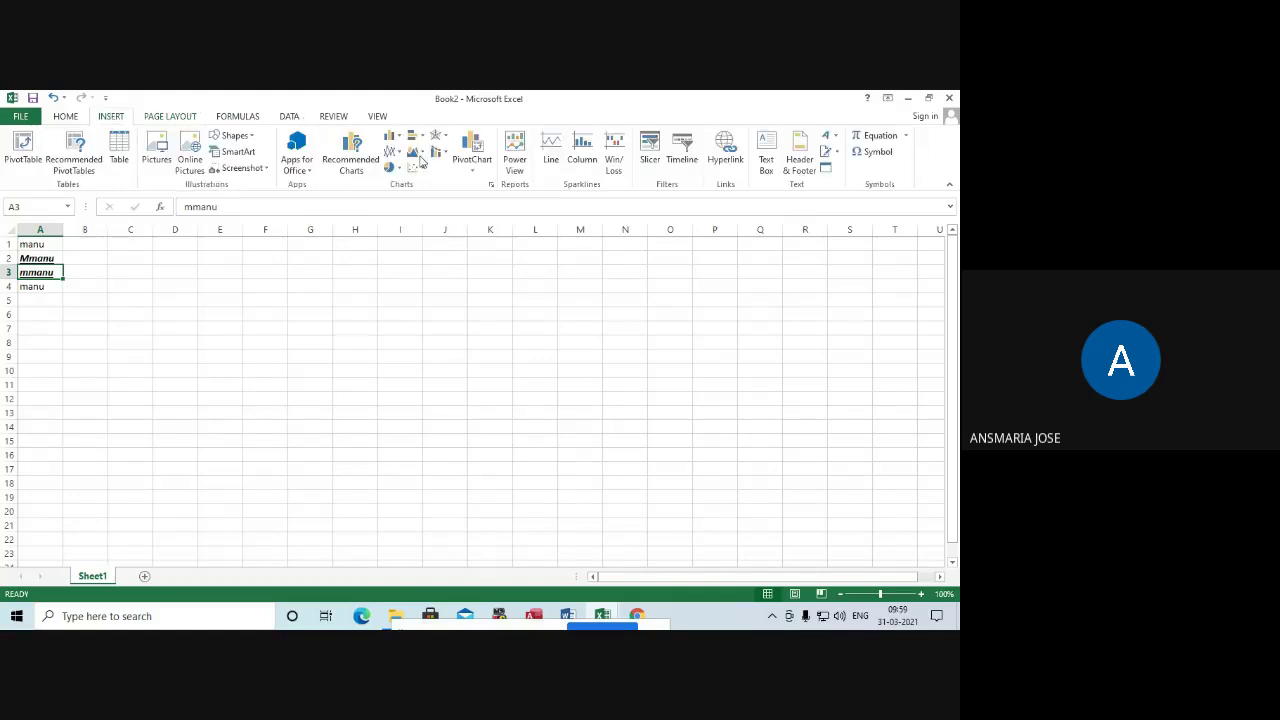
{"action": "left_click", "coordinate": [791, 163]}
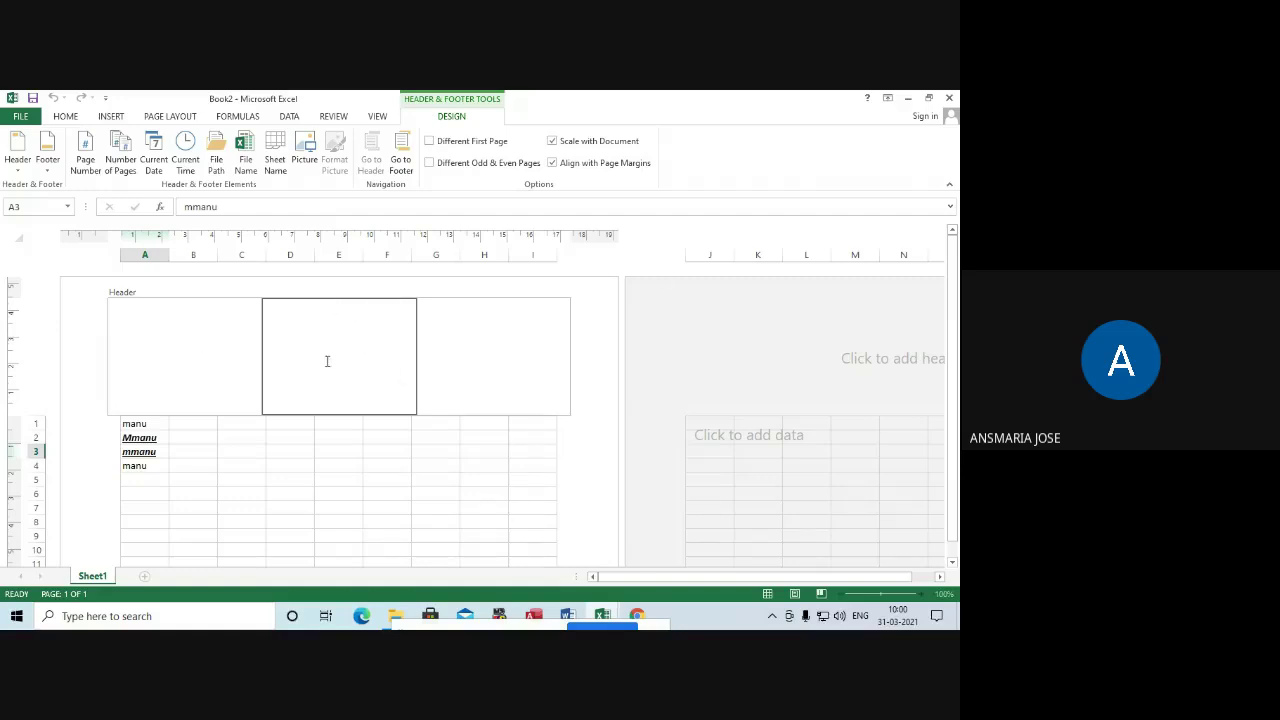
{"action": "left_click", "coordinate": [207, 341]}
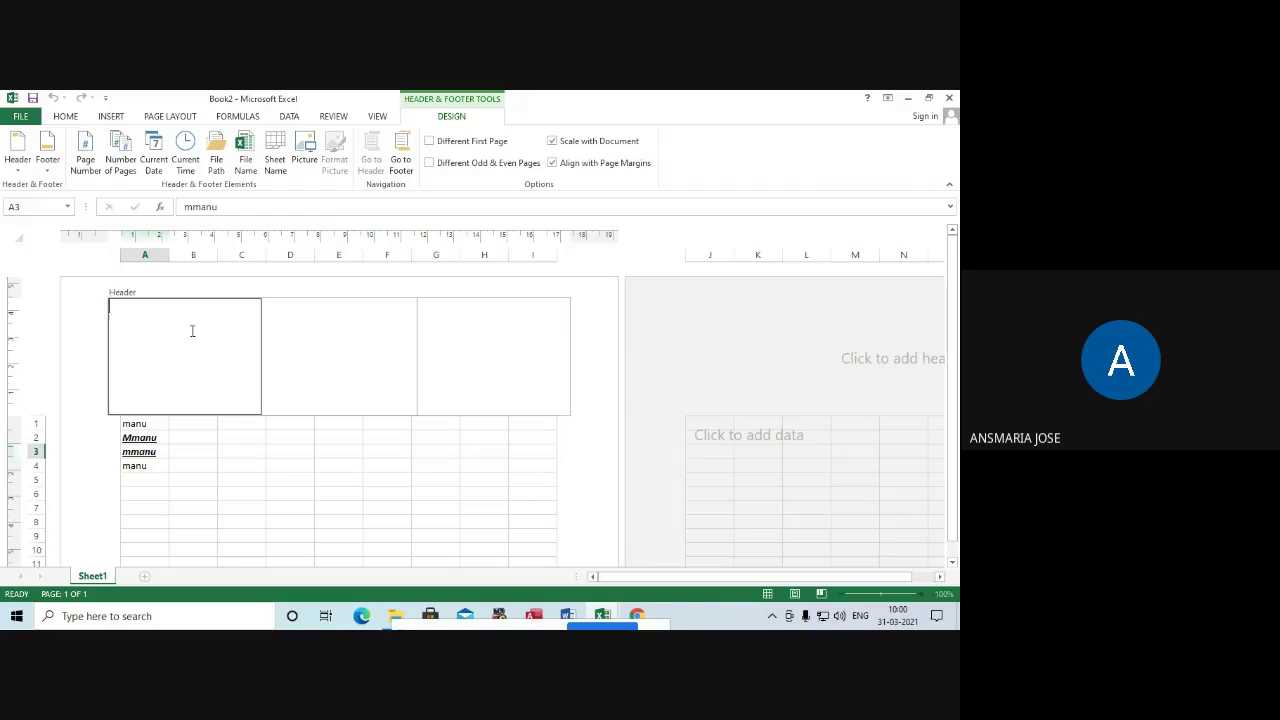
{"action": "left_click", "coordinate": [491, 360]}
{"action": "left_click", "coordinate": [377, 343]}
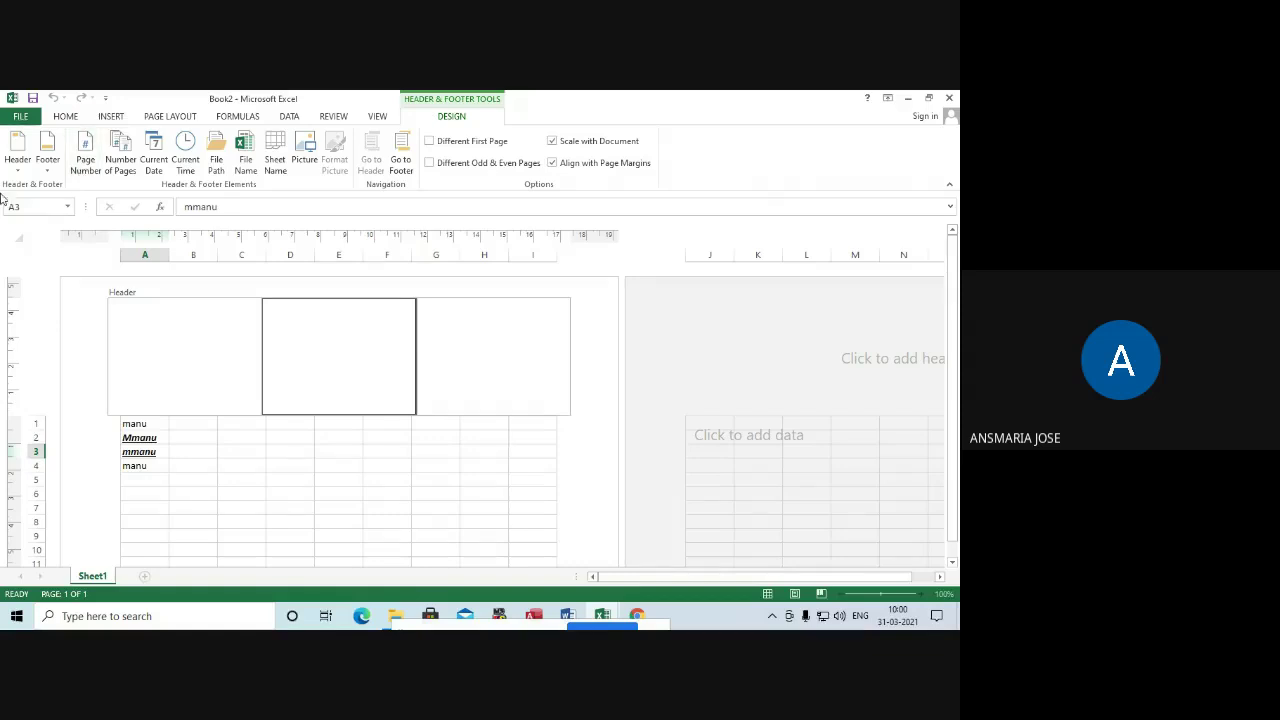
{"action": "left_click", "coordinate": [17, 152]}
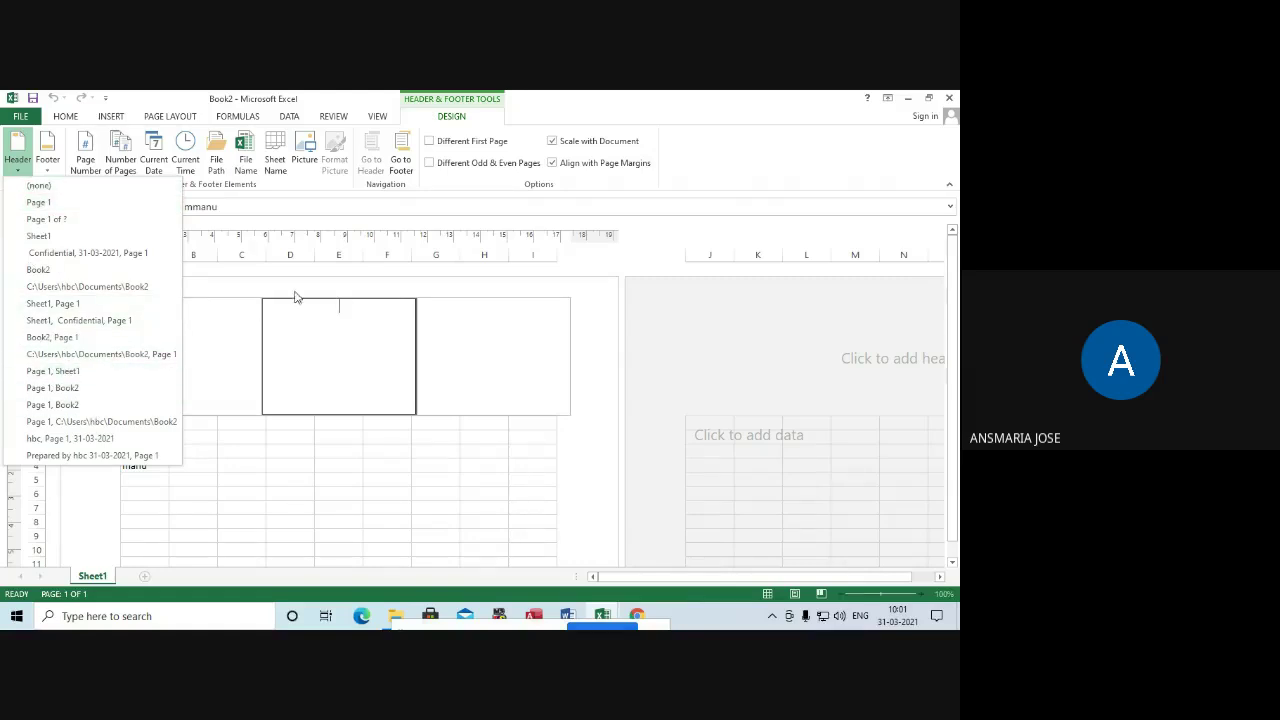
{"action": "left_click", "coordinate": [326, 215]}
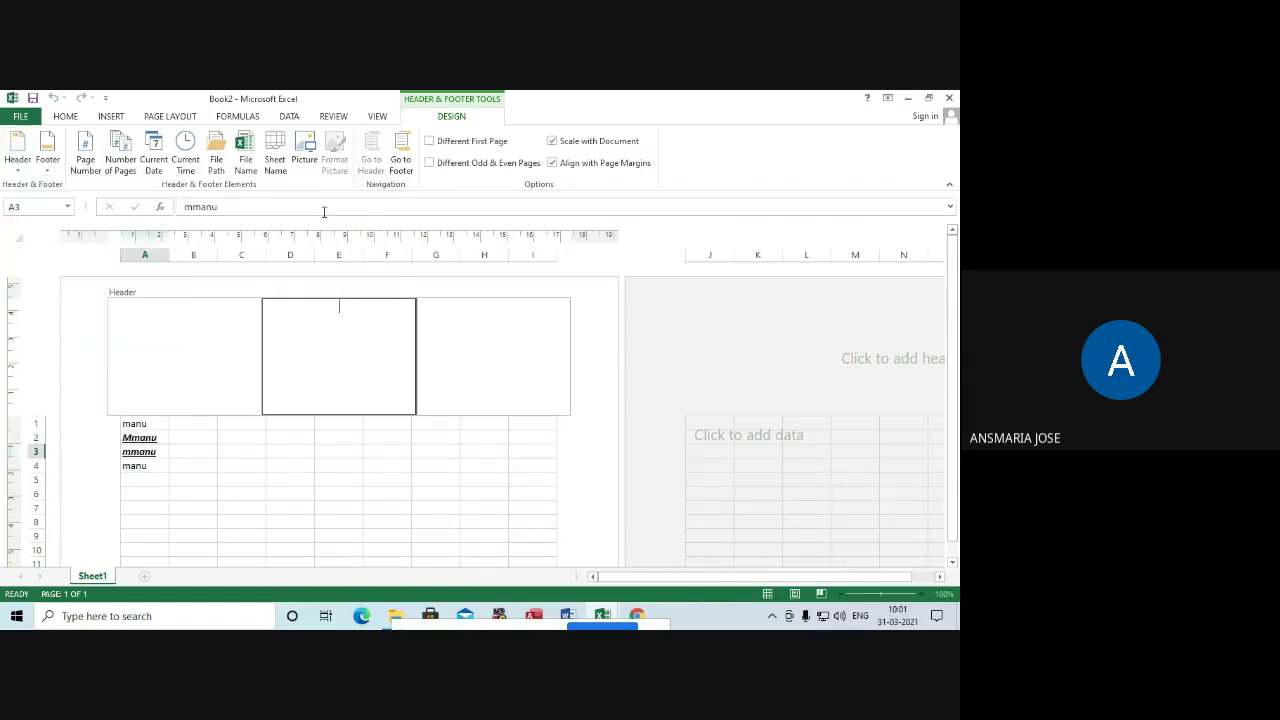
Add the page number, number of pages, current date, current time, file path and file name to the center header section
{"action": "left_click", "coordinate": [92, 160]}
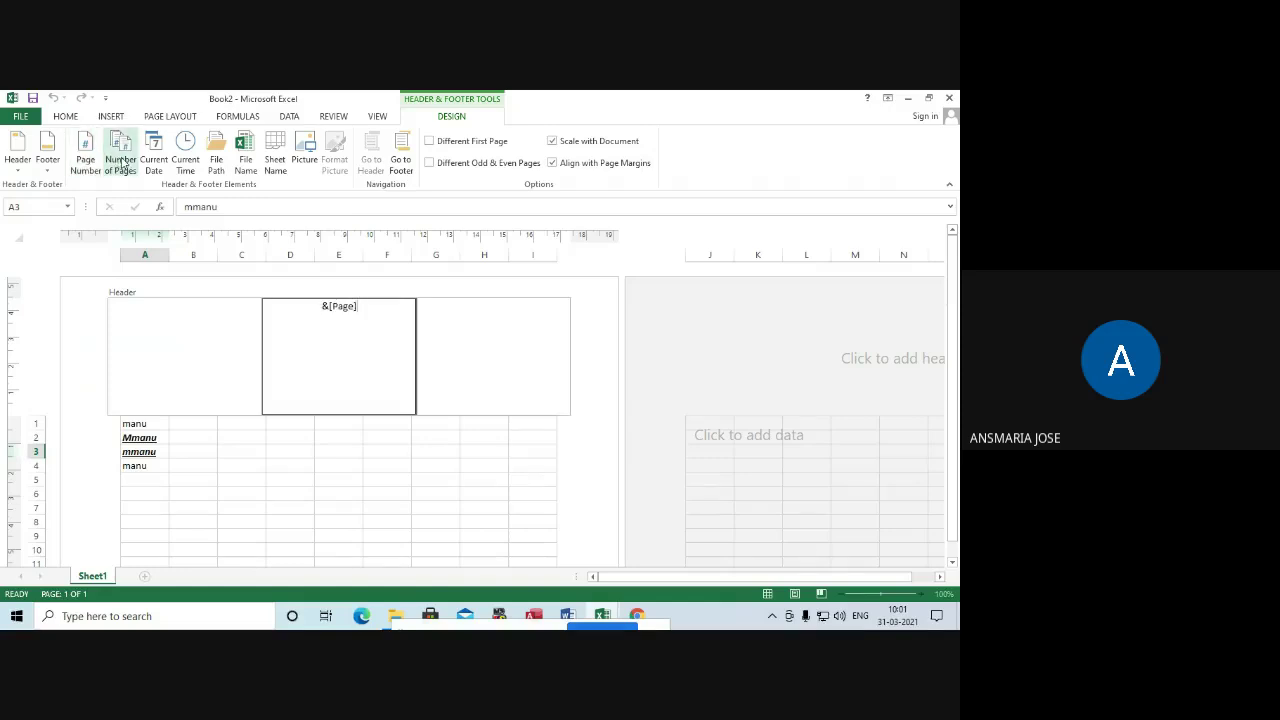
{"action": "left_click", "coordinate": [121, 163]}
{"action": "left_click", "coordinate": [154, 162]}
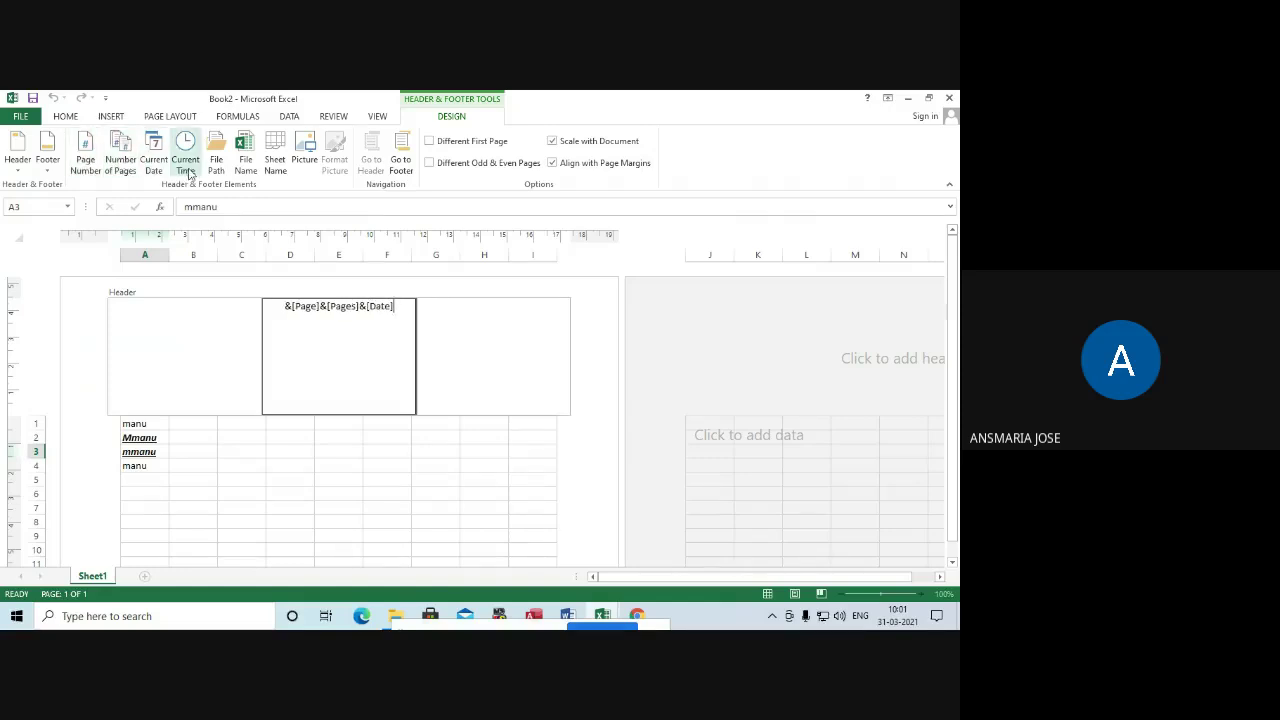
{"action": "left_click", "coordinate": [186, 165]}
{"action": "left_click", "coordinate": [216, 165]}
{"action": "left_click", "coordinate": [246, 165]}
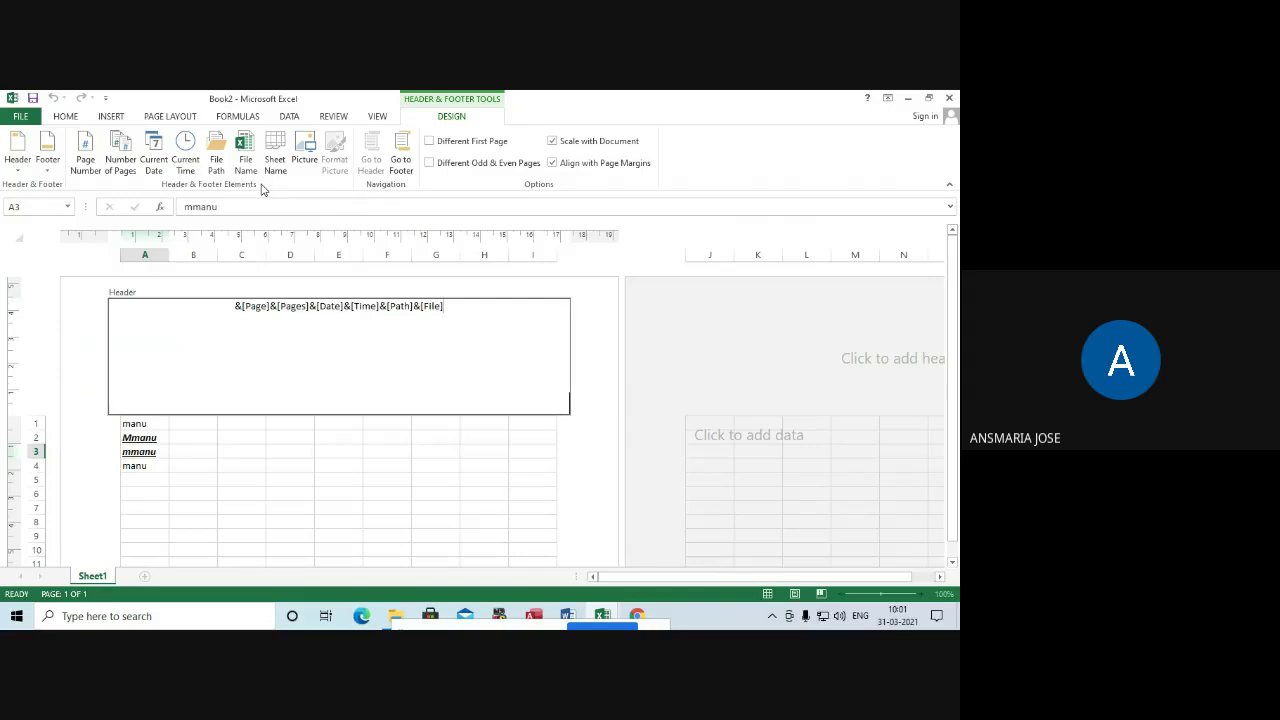
Enable a different first page header and footer, and visit the first page footer before returning to the header
{"action": "left_click", "coordinate": [458, 145]}
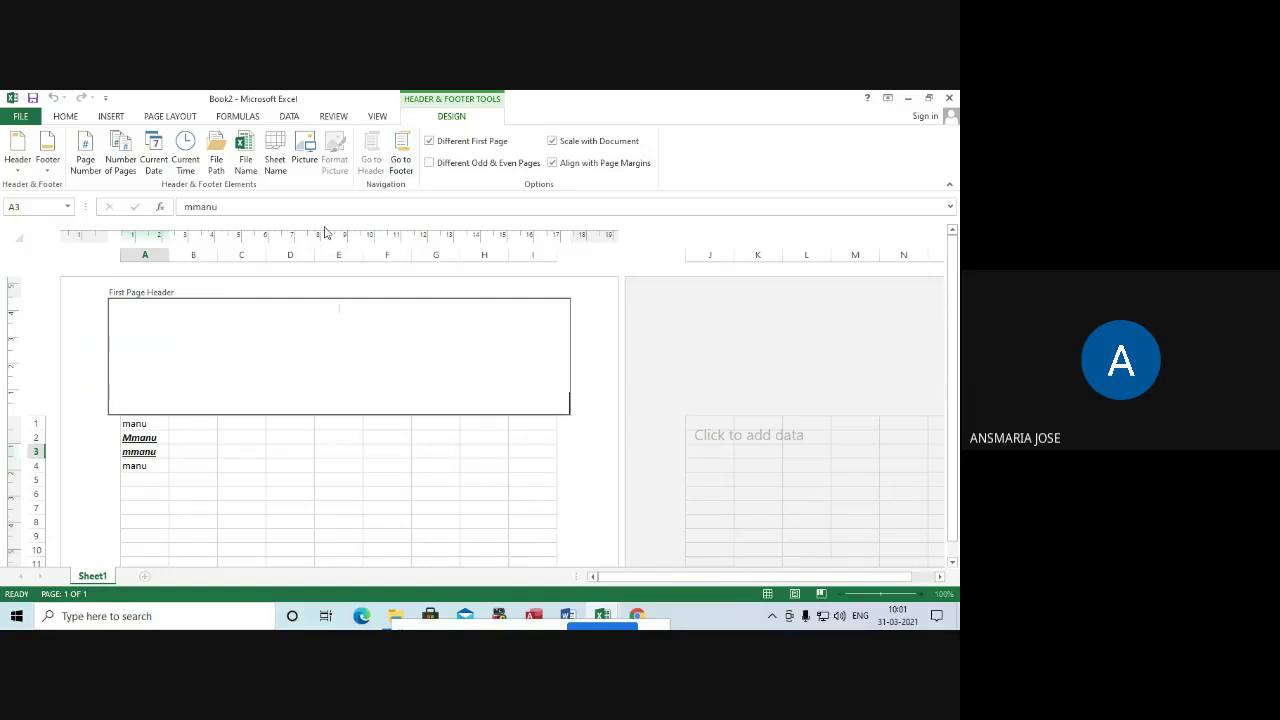
{"action": "left_click", "coordinate": [399, 162]}
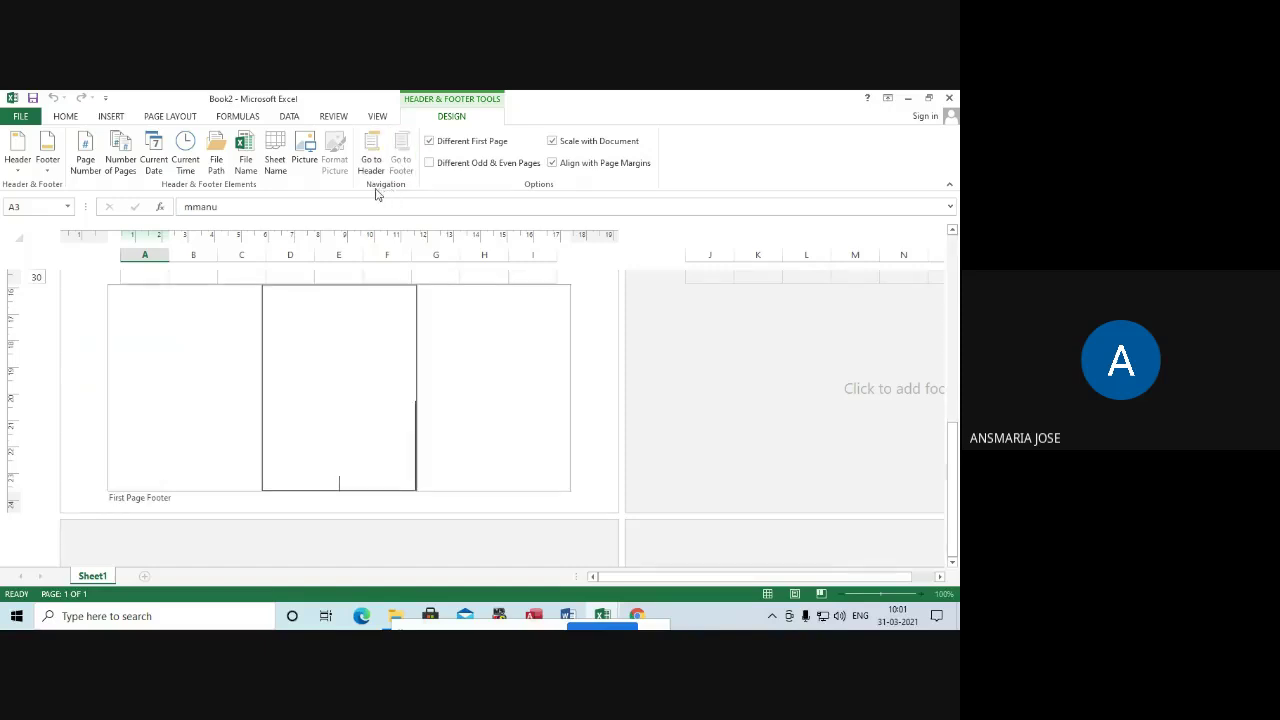
{"action": "left_click", "coordinate": [370, 150]}
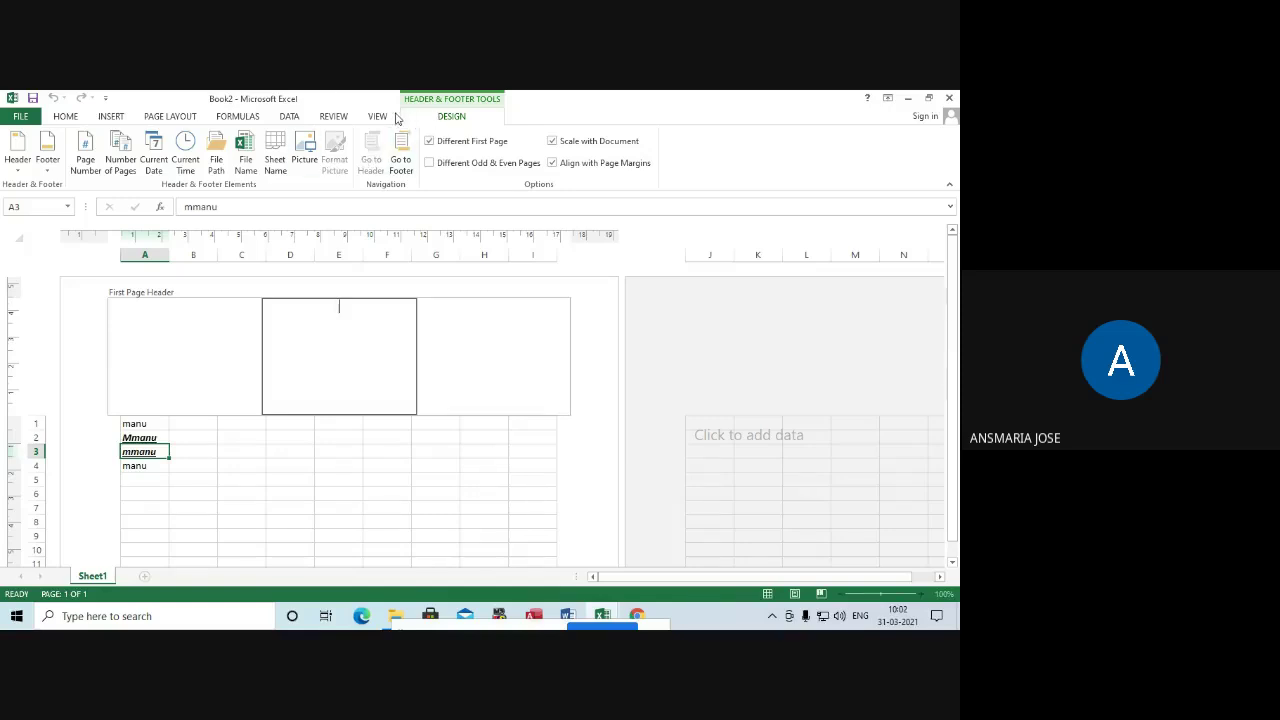
Leave header editing by selecting cell C3 and return the worksheet to Normal view
{"action": "left_click", "coordinate": [381, 117]}
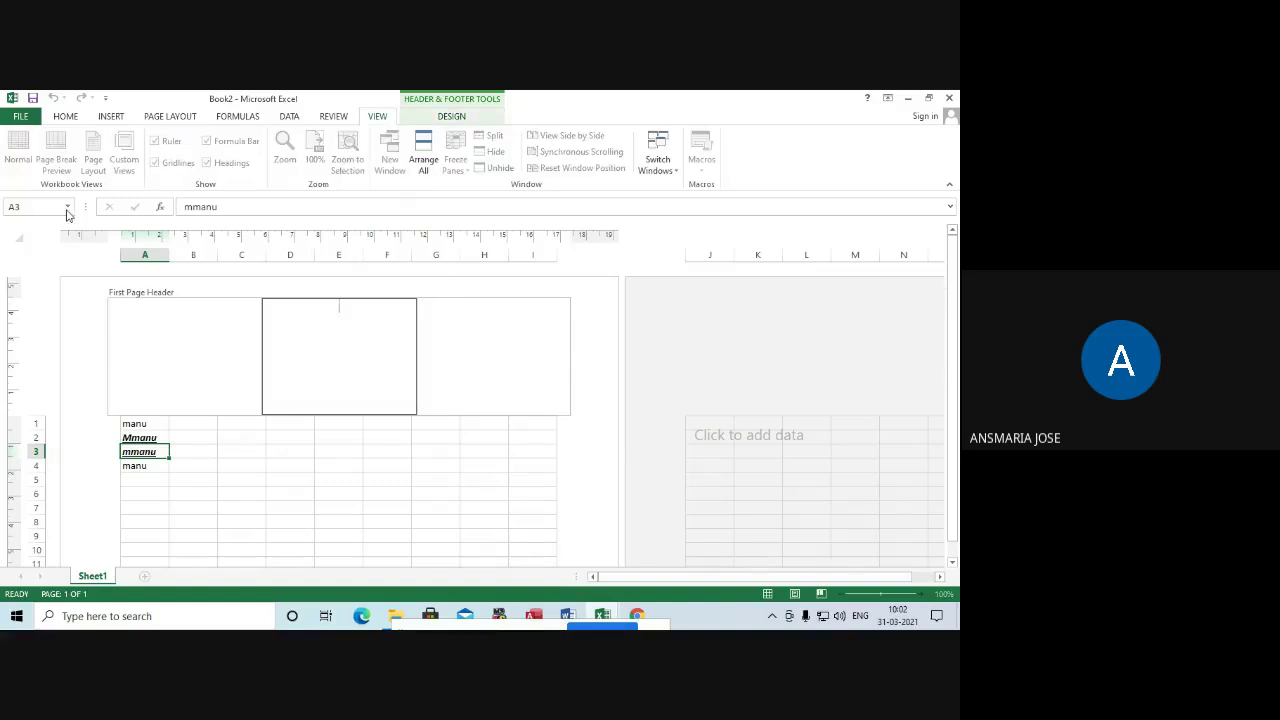
{"action": "left_click", "coordinate": [116, 364]}
{"action": "left_click", "coordinate": [222, 453]}
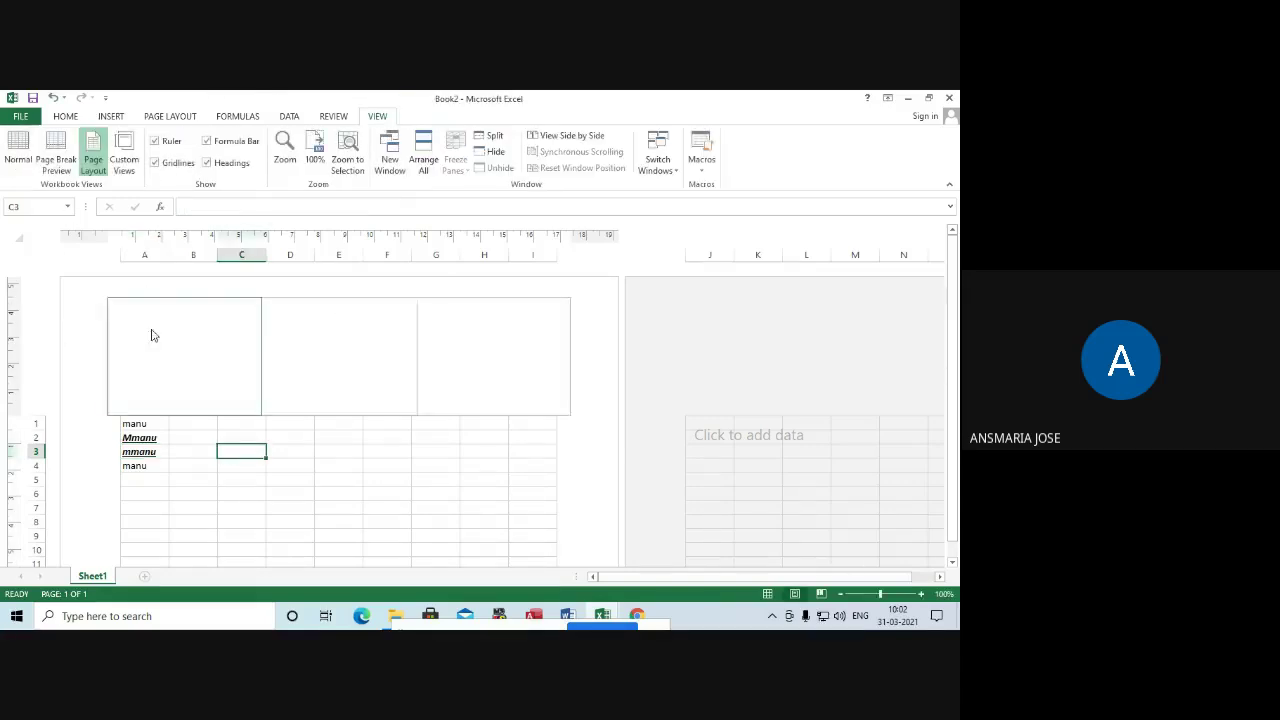
{"action": "left_click", "coordinate": [18, 152]}
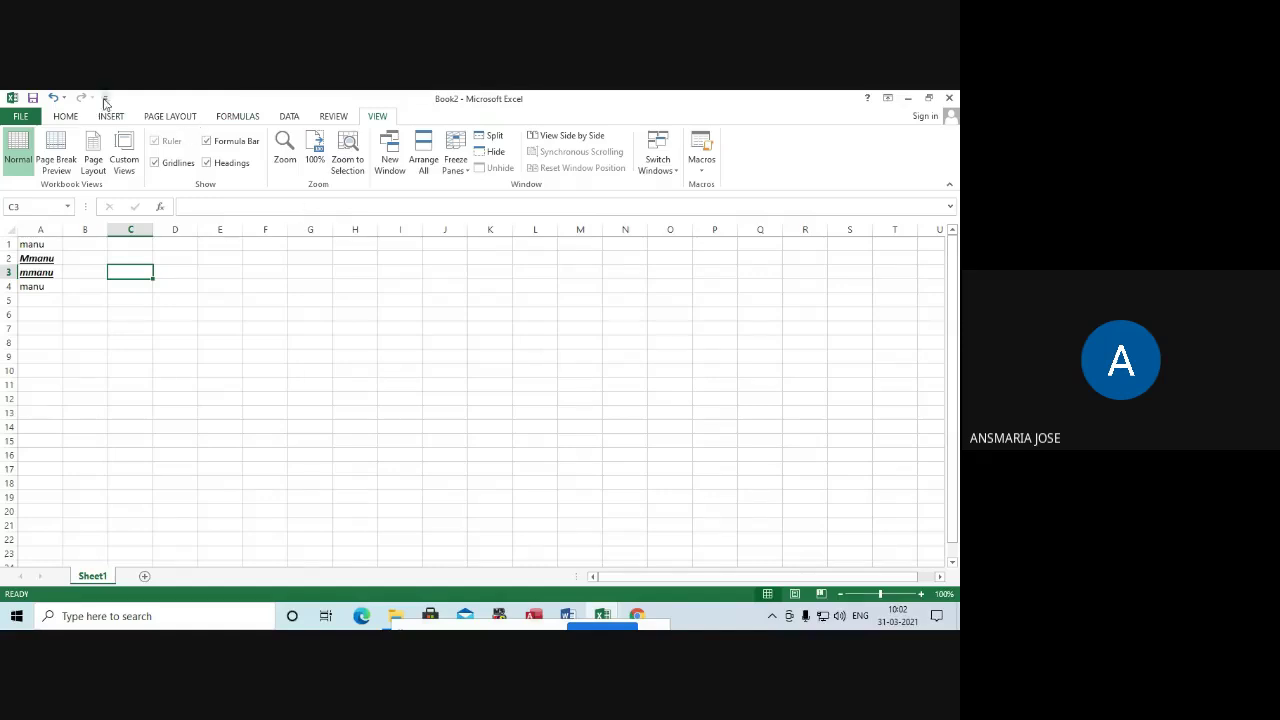
Insert a comment reading "NAME OF CELL" on cell C3 and leave the comment box
{"action": "left_click", "coordinate": [334, 117]}
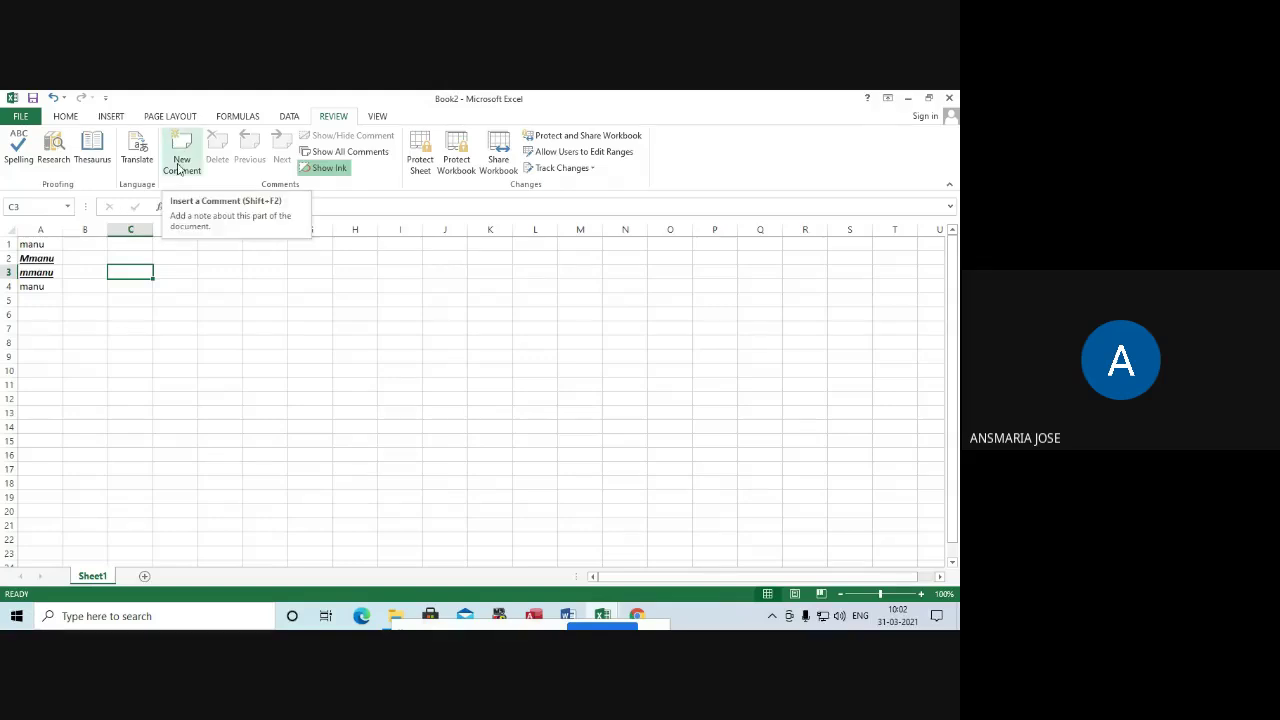
{"action": "left_click", "coordinate": [179, 165]}
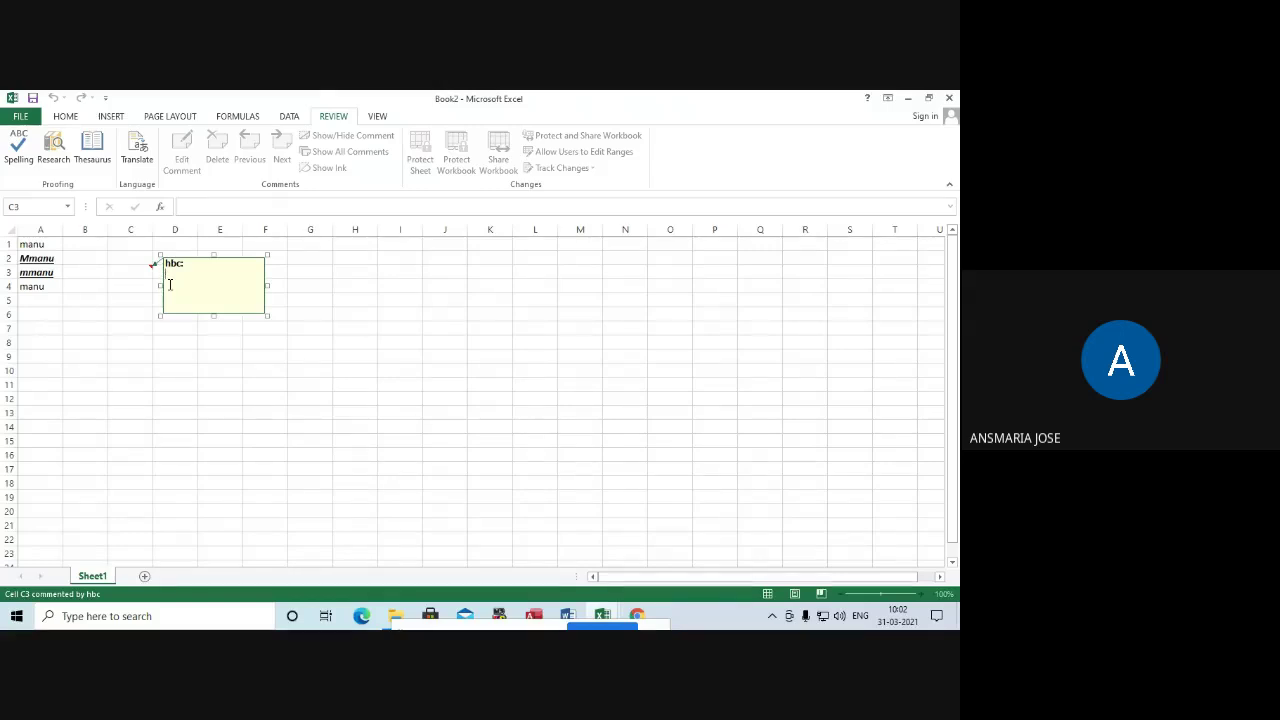
{"action": "type", "text": "NAME OF CELL"}
{"action": "left_click", "coordinate": [331, 300]}
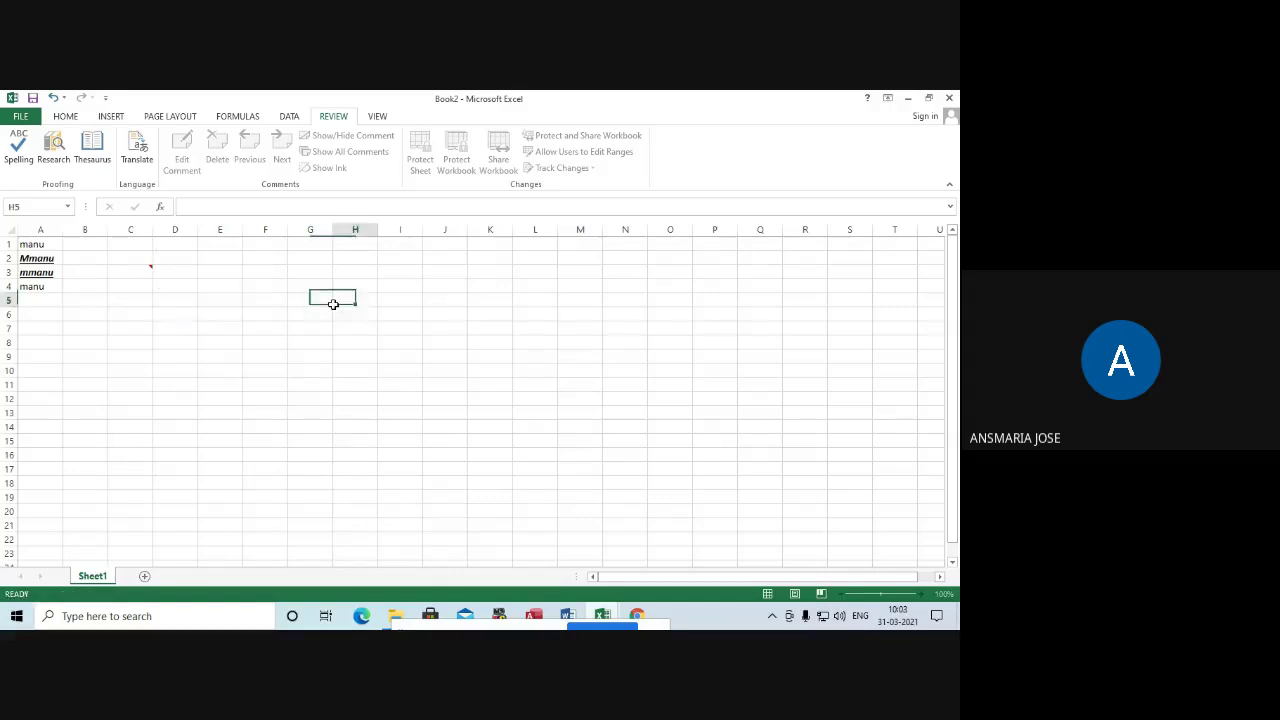
View the comment on cell C3 and navigate to the previous and next comments in the workbook
{"action": "left_click", "coordinate": [151, 268]}
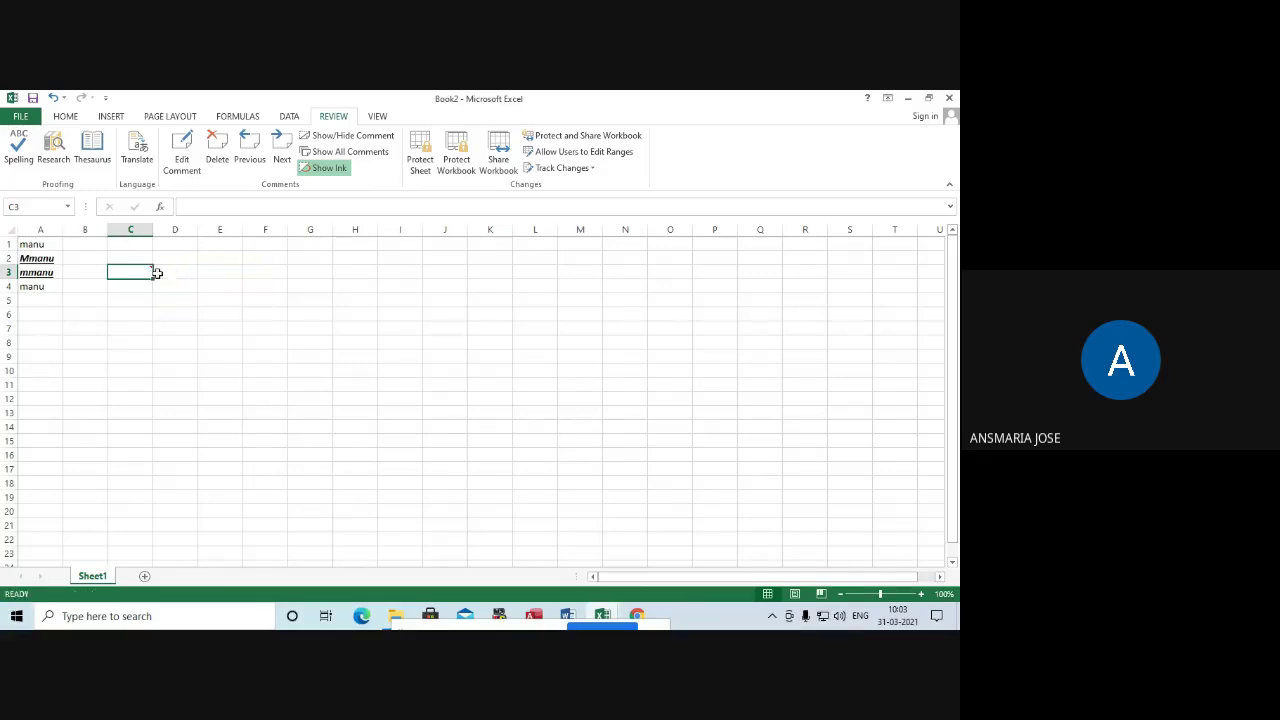
{"action": "mouse_move", "coordinate": [150, 270]}
{"action": "left_click", "coordinate": [257, 148]}
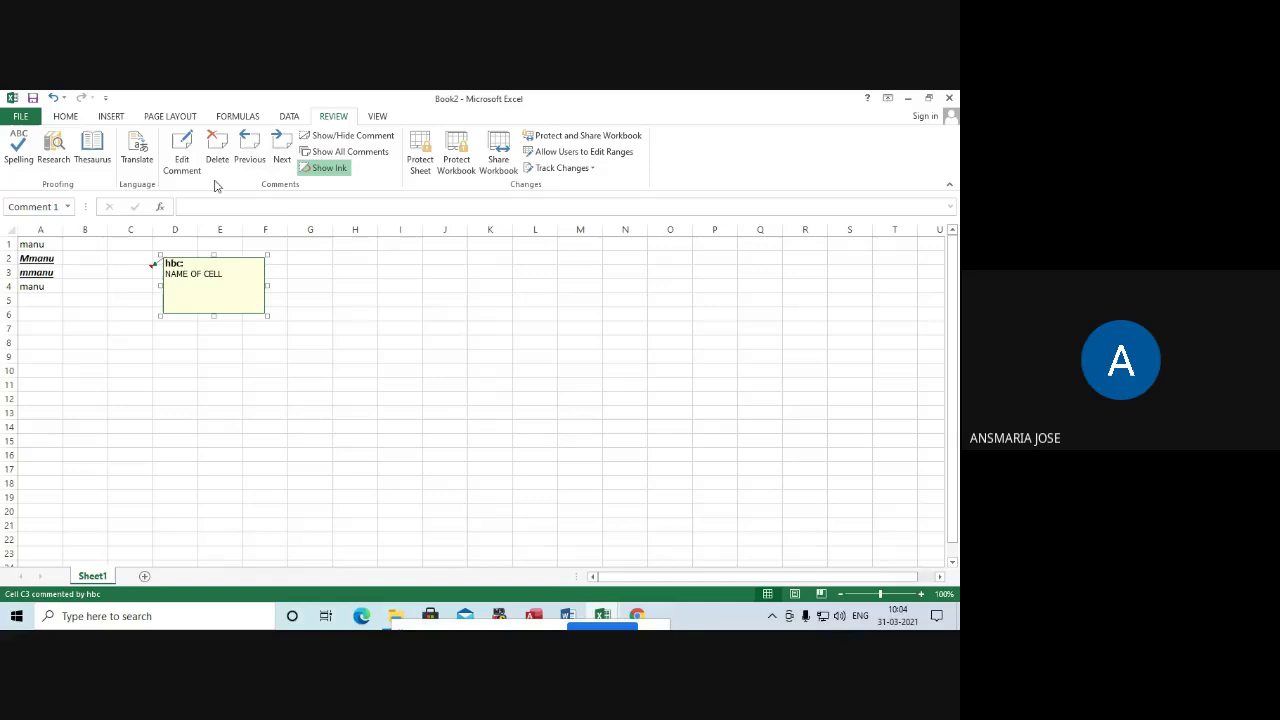
{"action": "left_click", "coordinate": [282, 160]}
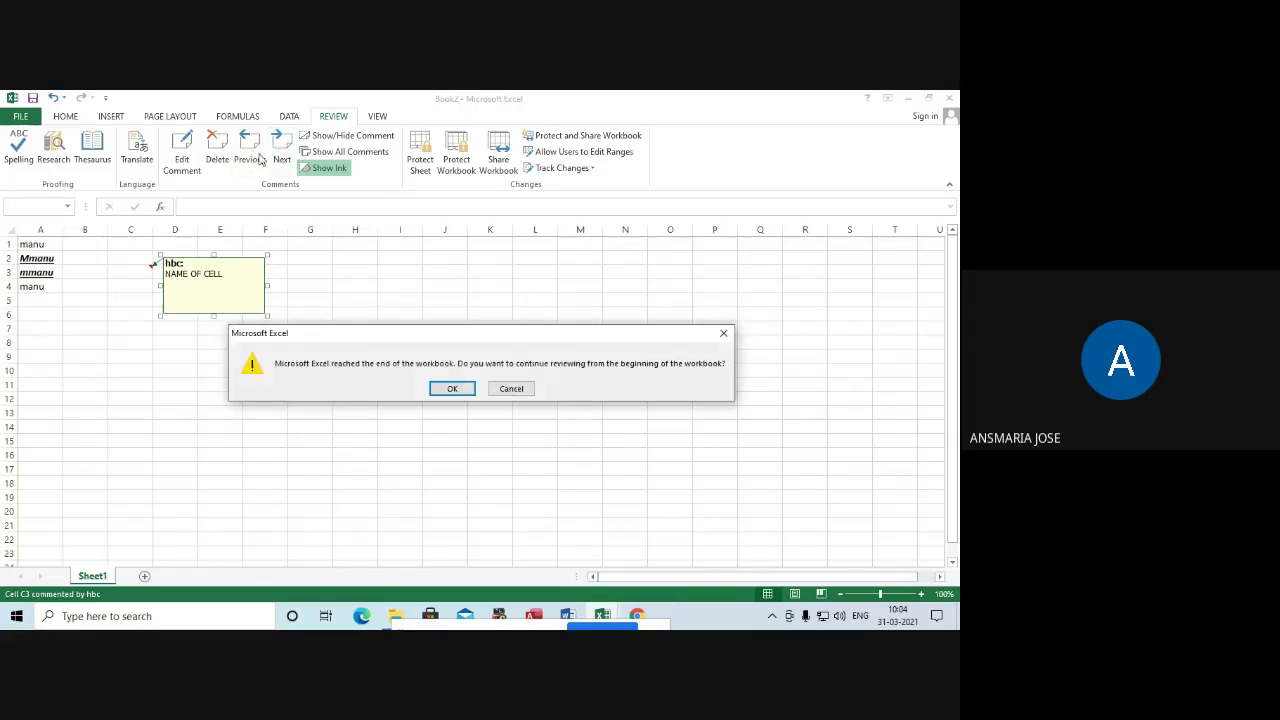
{"action": "left_click", "coordinate": [723, 332]}
{"action": "left_click", "coordinate": [252, 160]}
{"action": "left_click", "coordinate": [452, 388]}
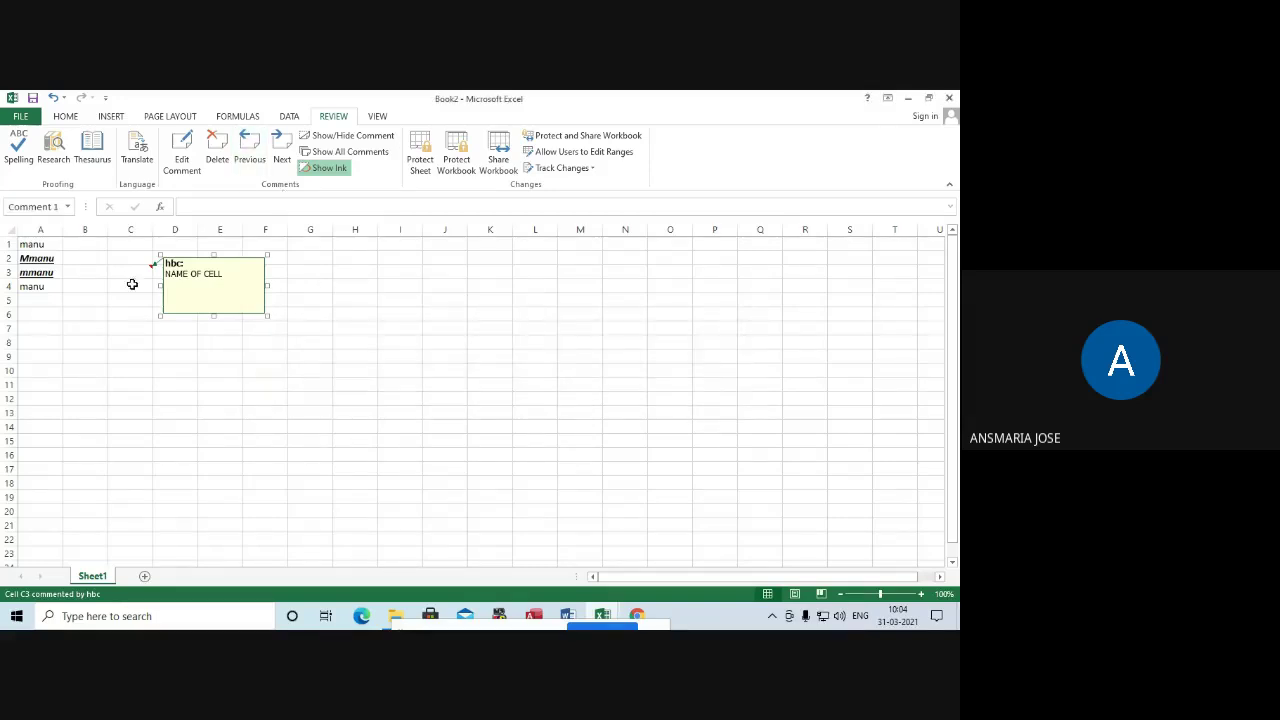
From cell B3, go to the next comment in the sheet and delete it
{"action": "left_click", "coordinate": [94, 271]}
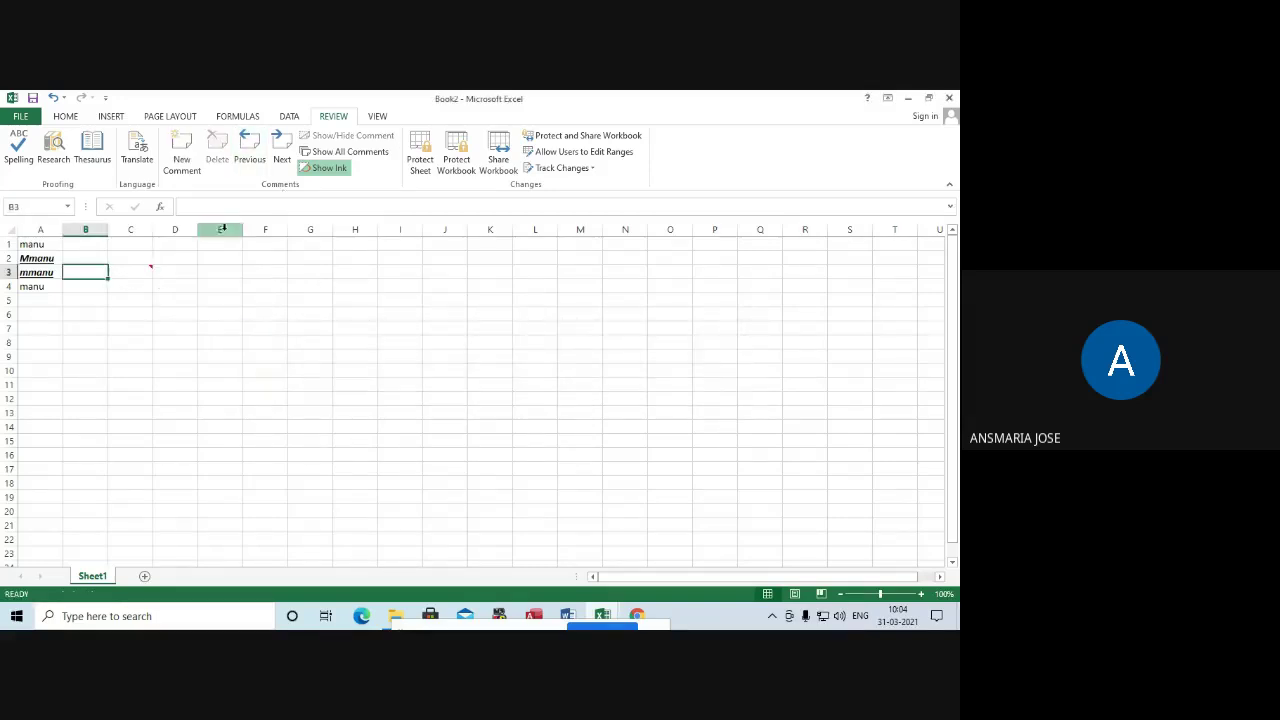
{"action": "left_click", "coordinate": [279, 155]}
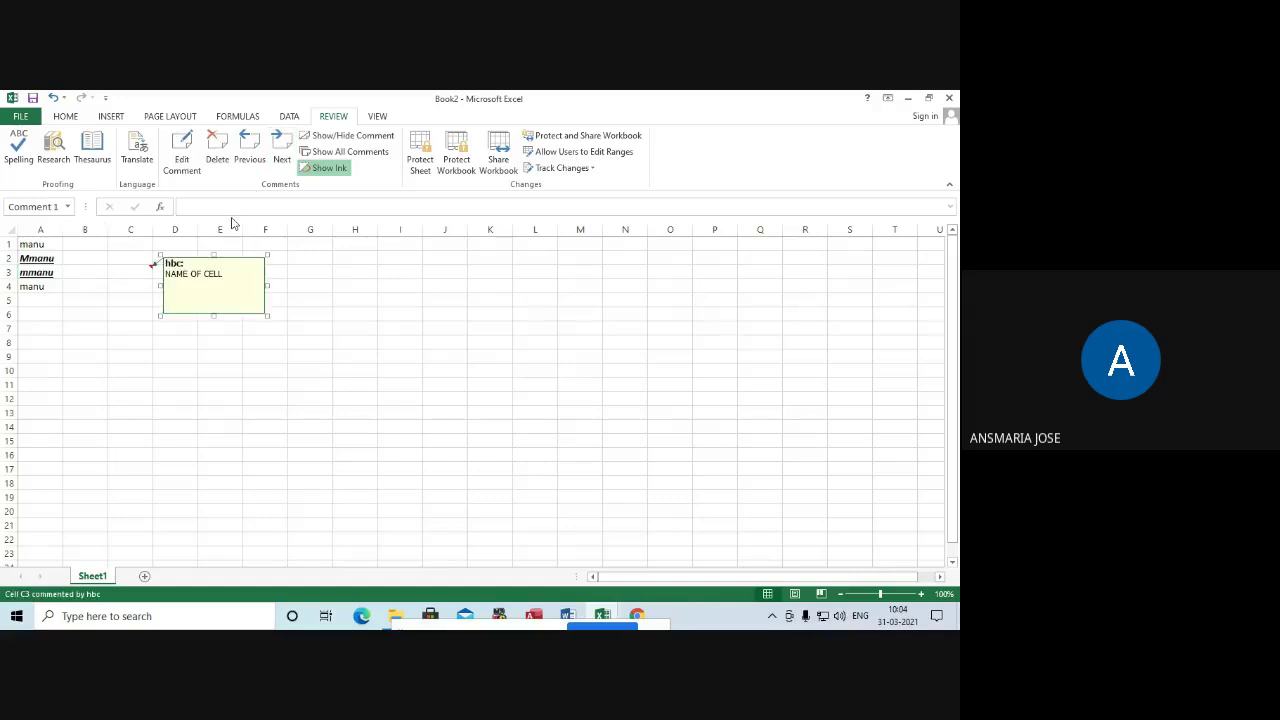
{"action": "left_click", "coordinate": [215, 153]}
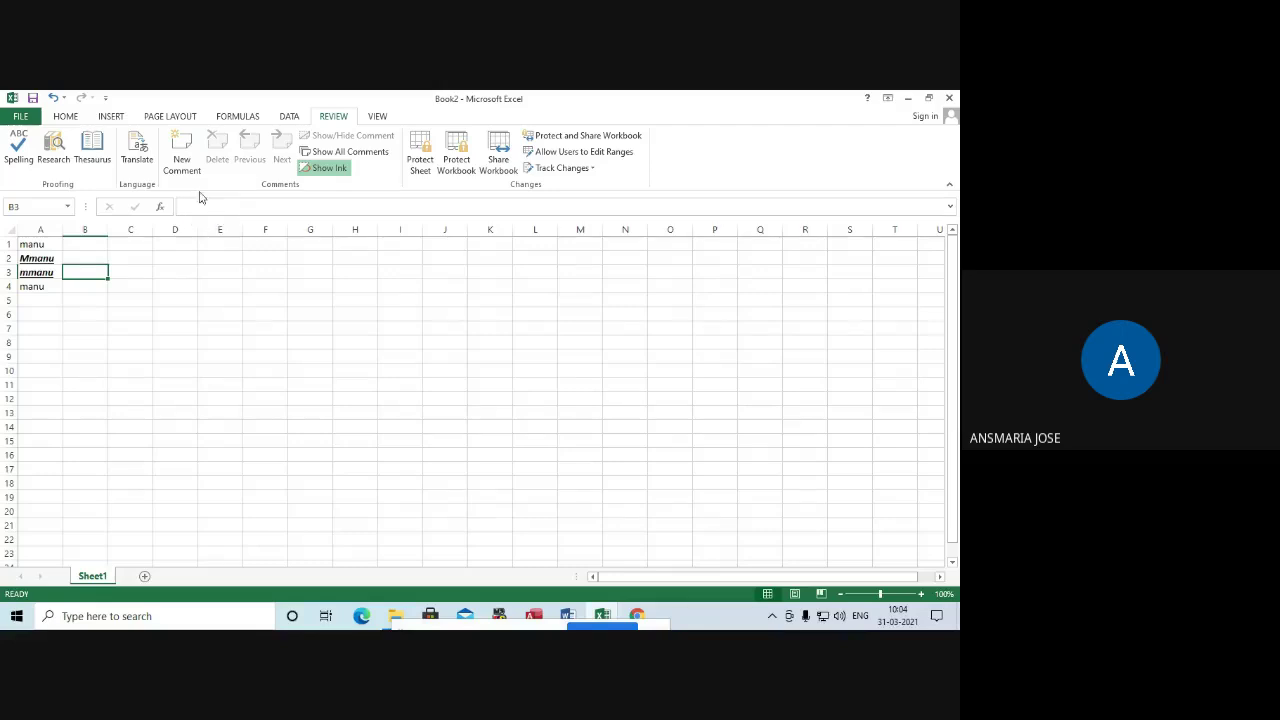
Insert a comment reading "HGHG" on cell B3 and leave the comment box
{"action": "left_click", "coordinate": [182, 165]}
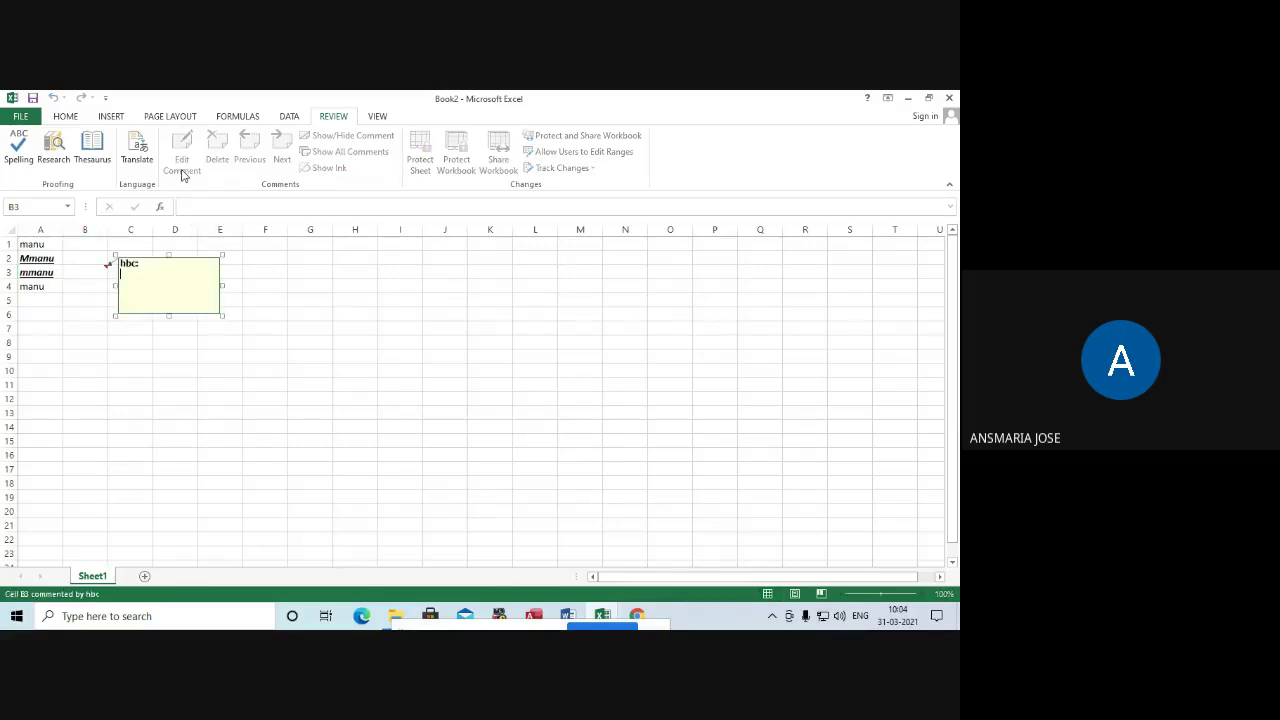
{"action": "type", "text": "HGHG"}
{"action": "left_click", "coordinate": [291, 271]}
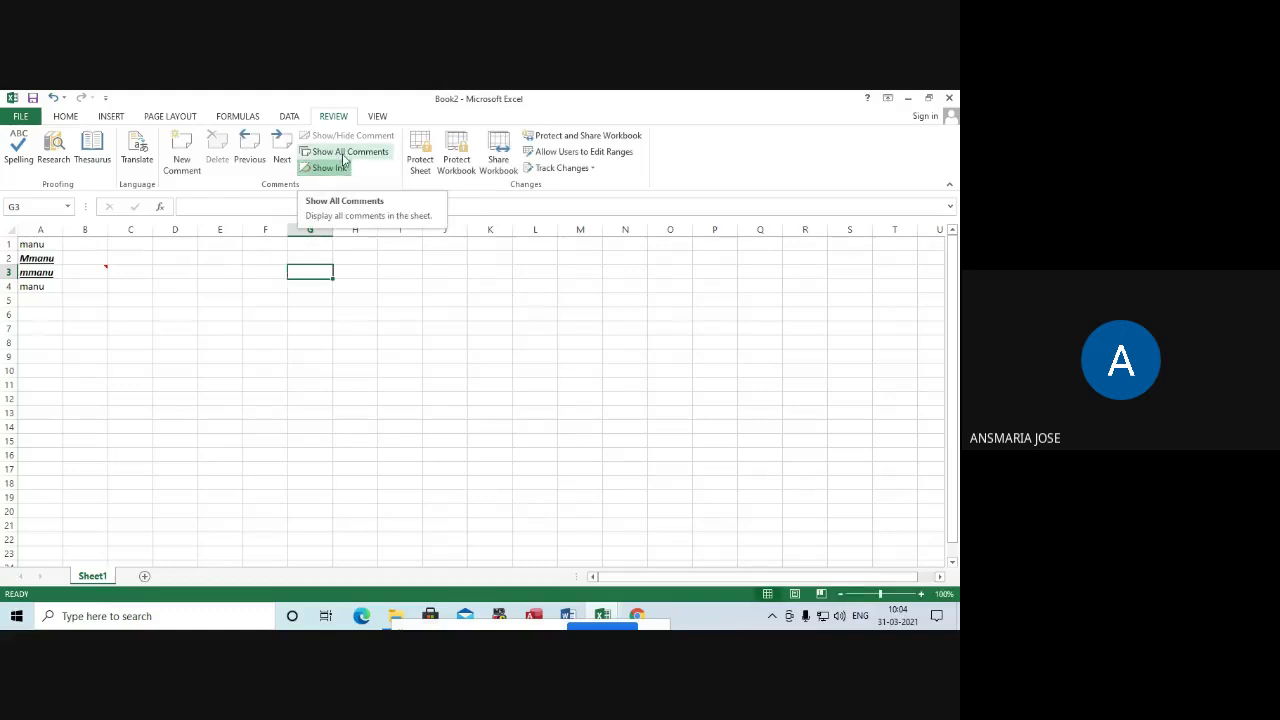
Show and hide the comment on cell B3 a couple of times, and turn on the display of all comments in the sheet
{"action": "left_click", "coordinate": [110, 270]}
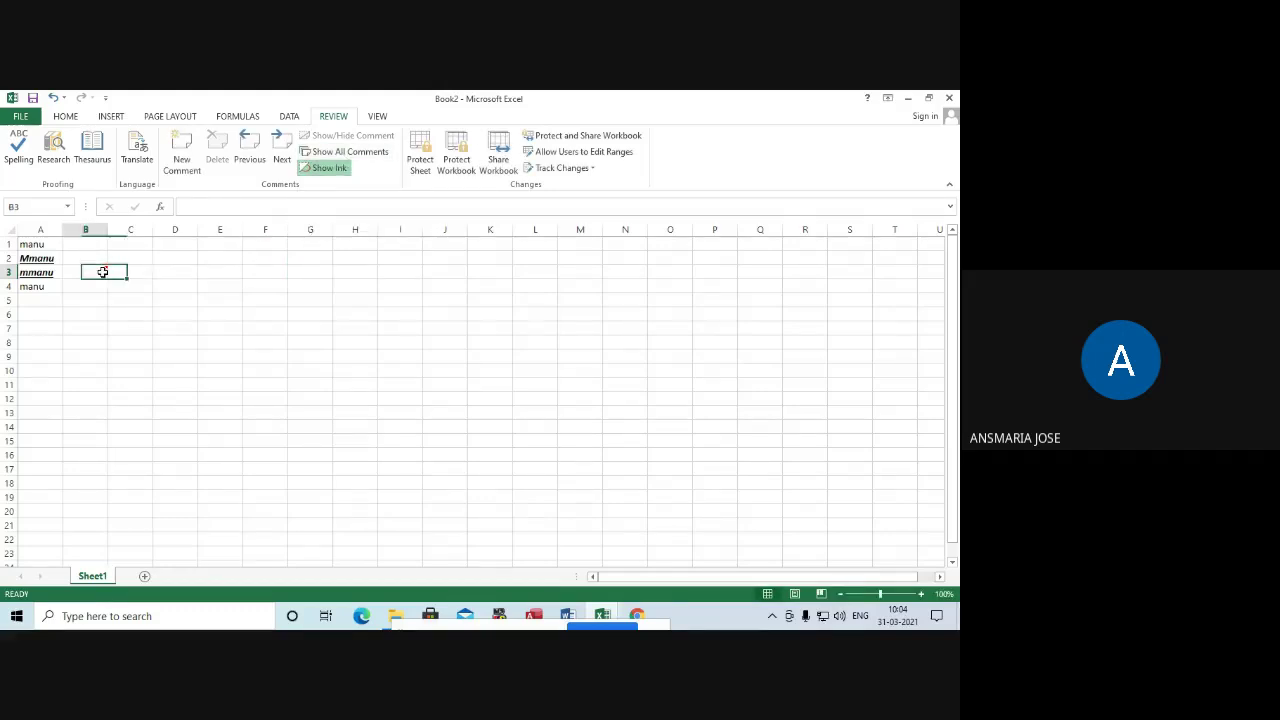
{"action": "left_click", "coordinate": [365, 140]}
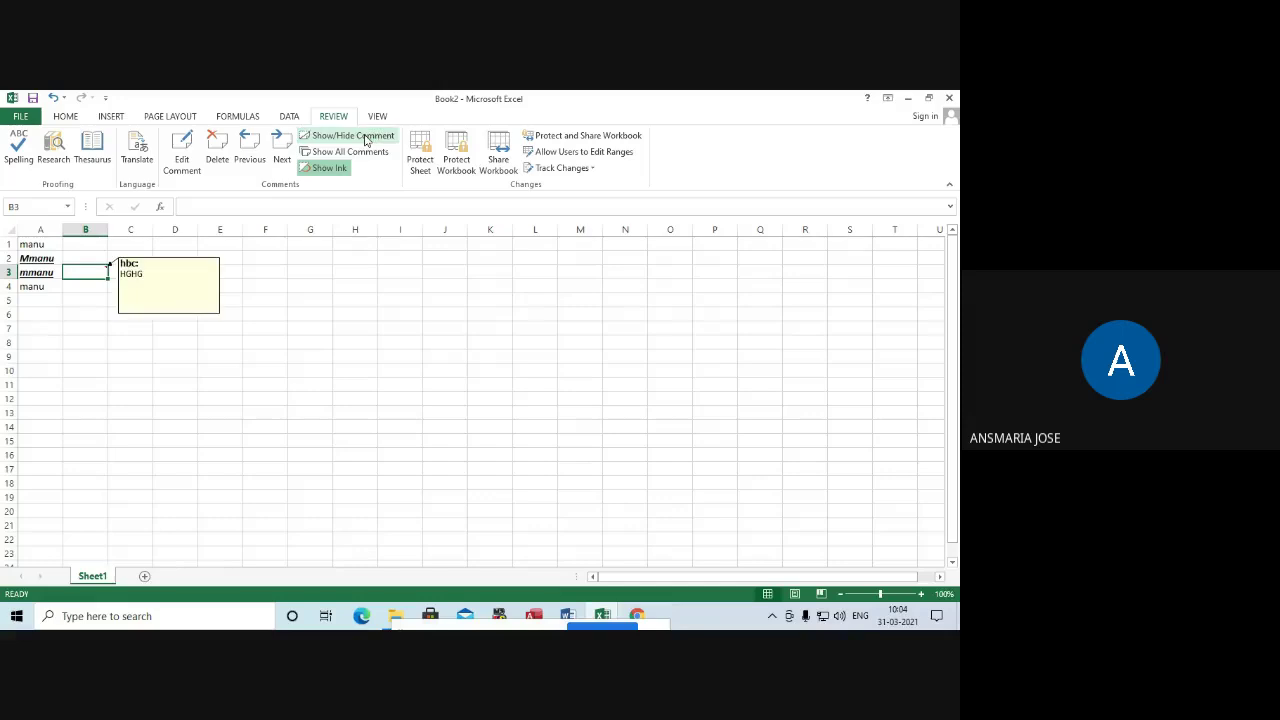
{"action": "left_click", "coordinate": [365, 140]}
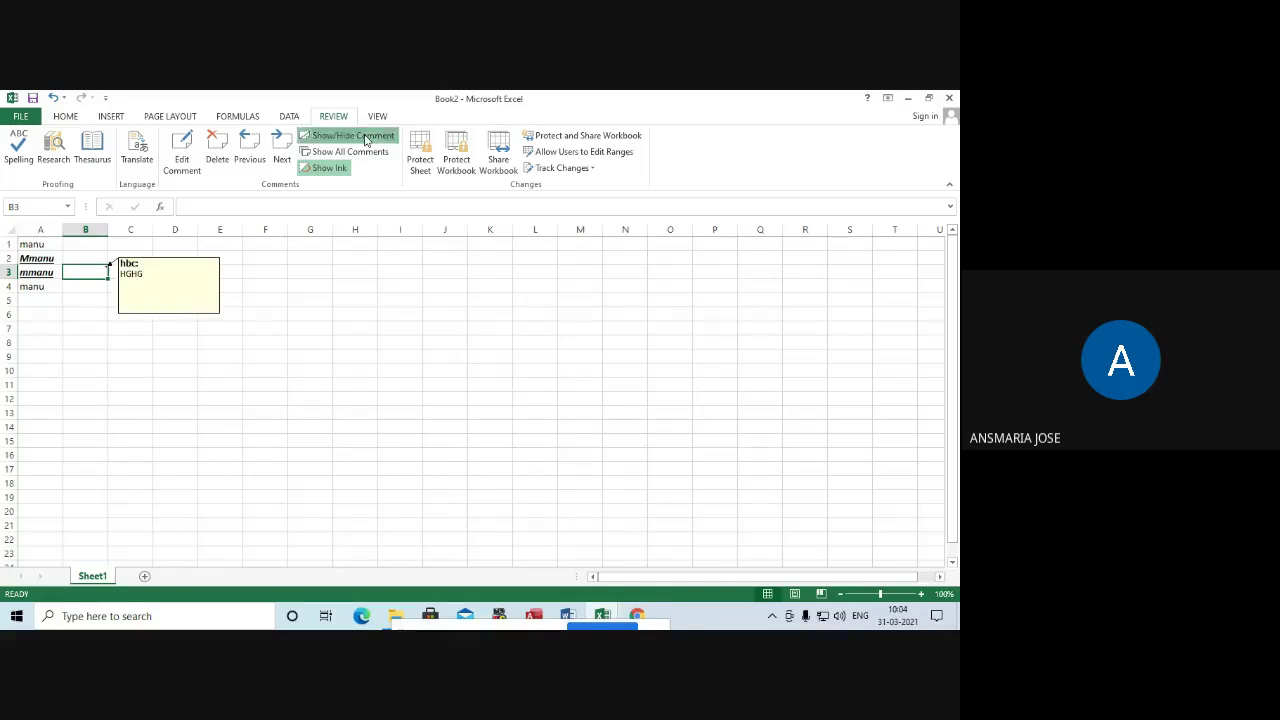
{"action": "left_click", "coordinate": [365, 140]}
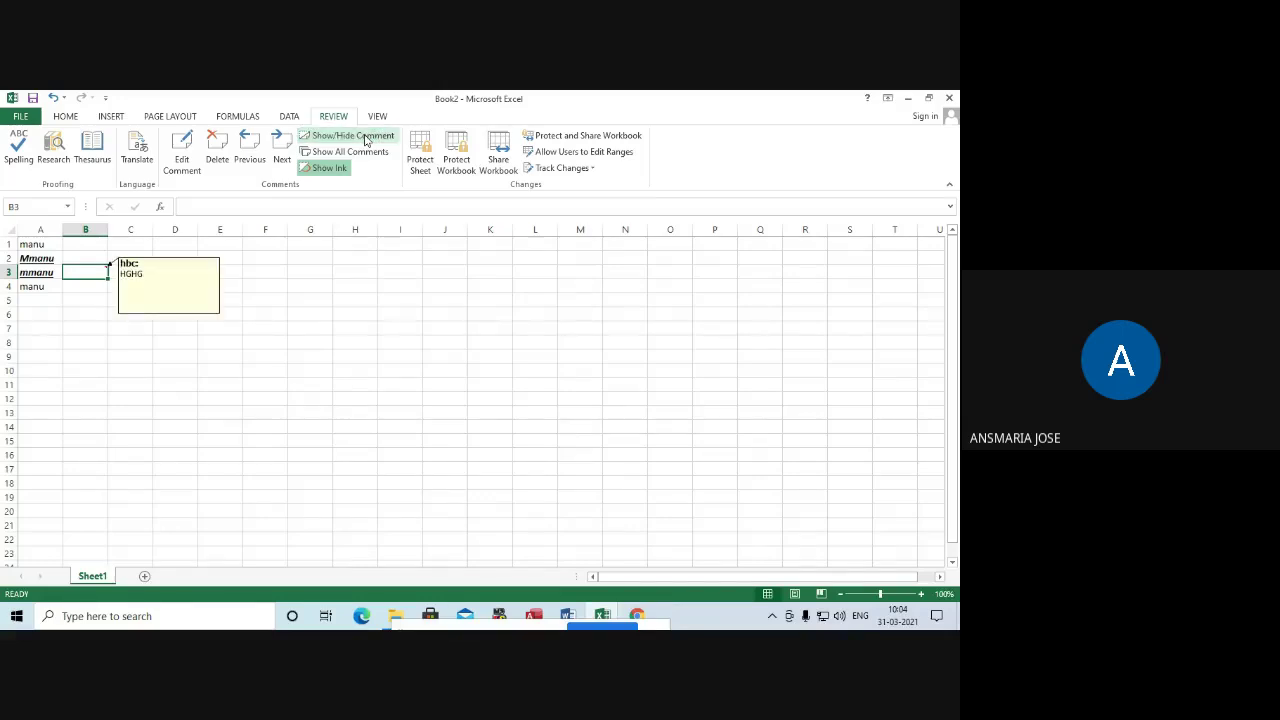
{"action": "left_click", "coordinate": [365, 140]}
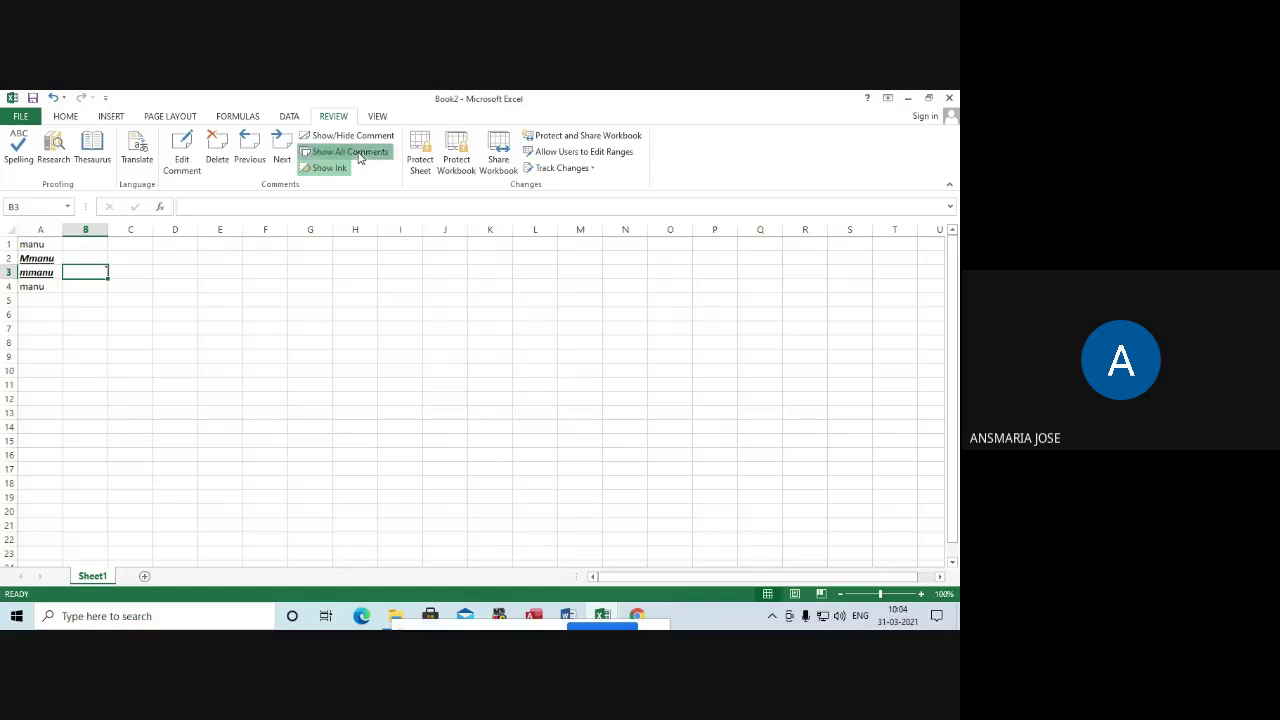
{"action": "left_click", "coordinate": [360, 155]}
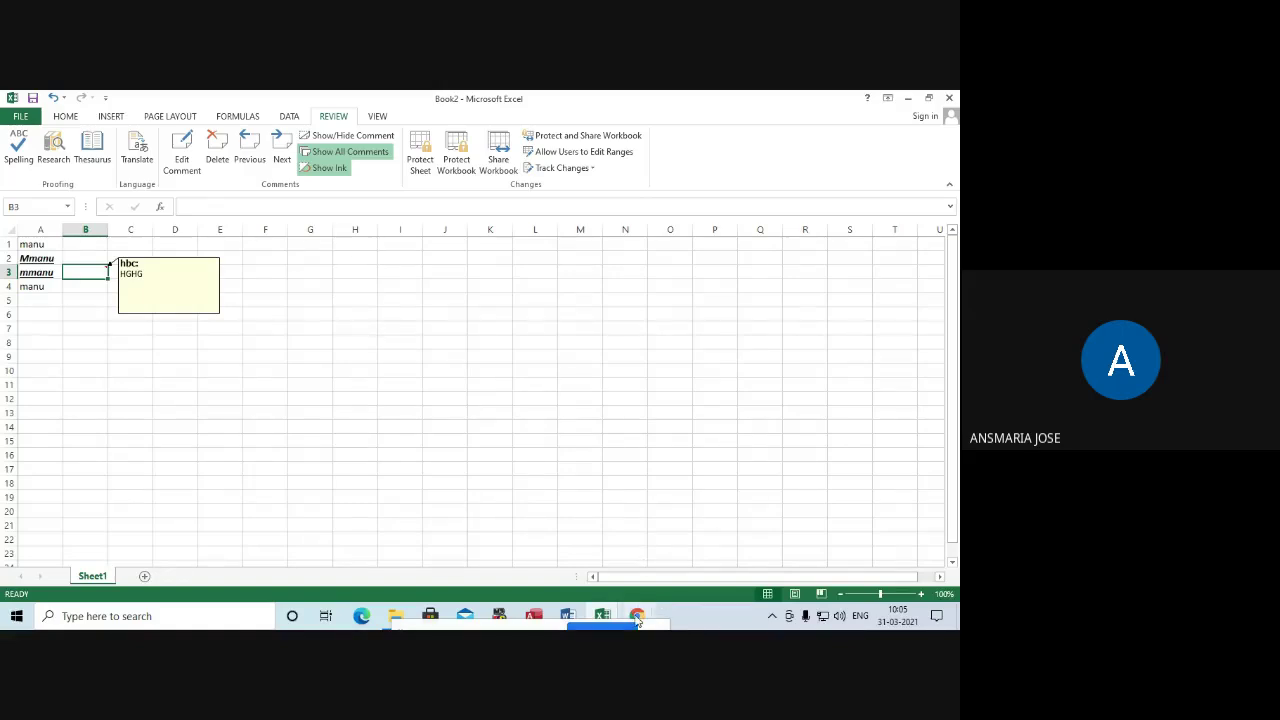
Switch to the Google Meet call in Chrome and stop the meeting recording
{"action": "mouse_move", "coordinate": [637, 616]}
{"action": "left_click", "coordinate": [599, 575]}
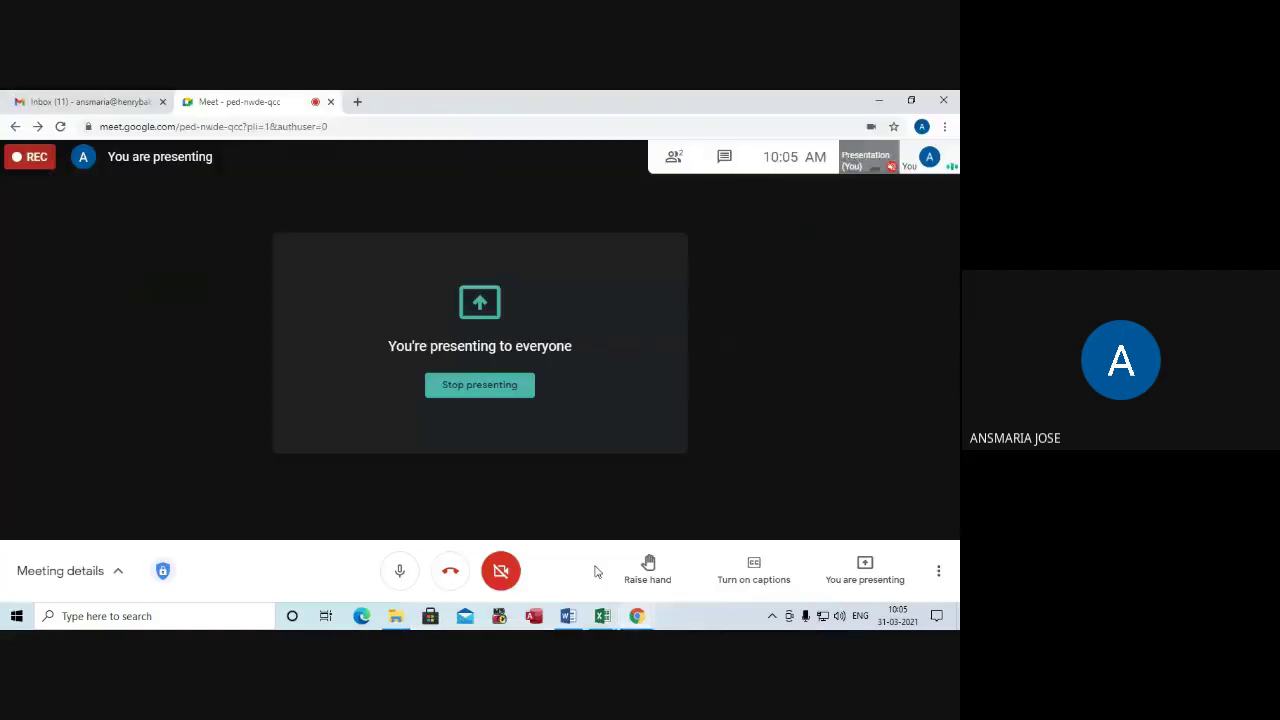
{"action": "left_click", "coordinate": [936, 569]}
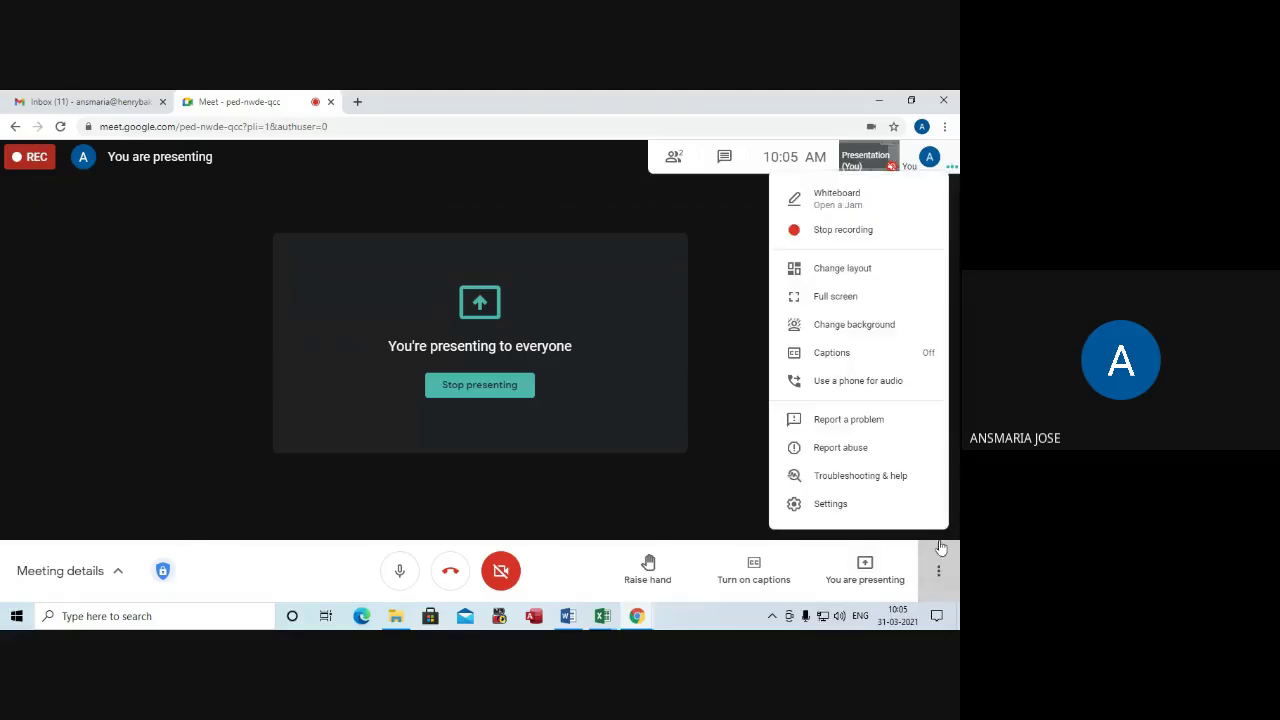
{"action": "left_click", "coordinate": [810, 232]}
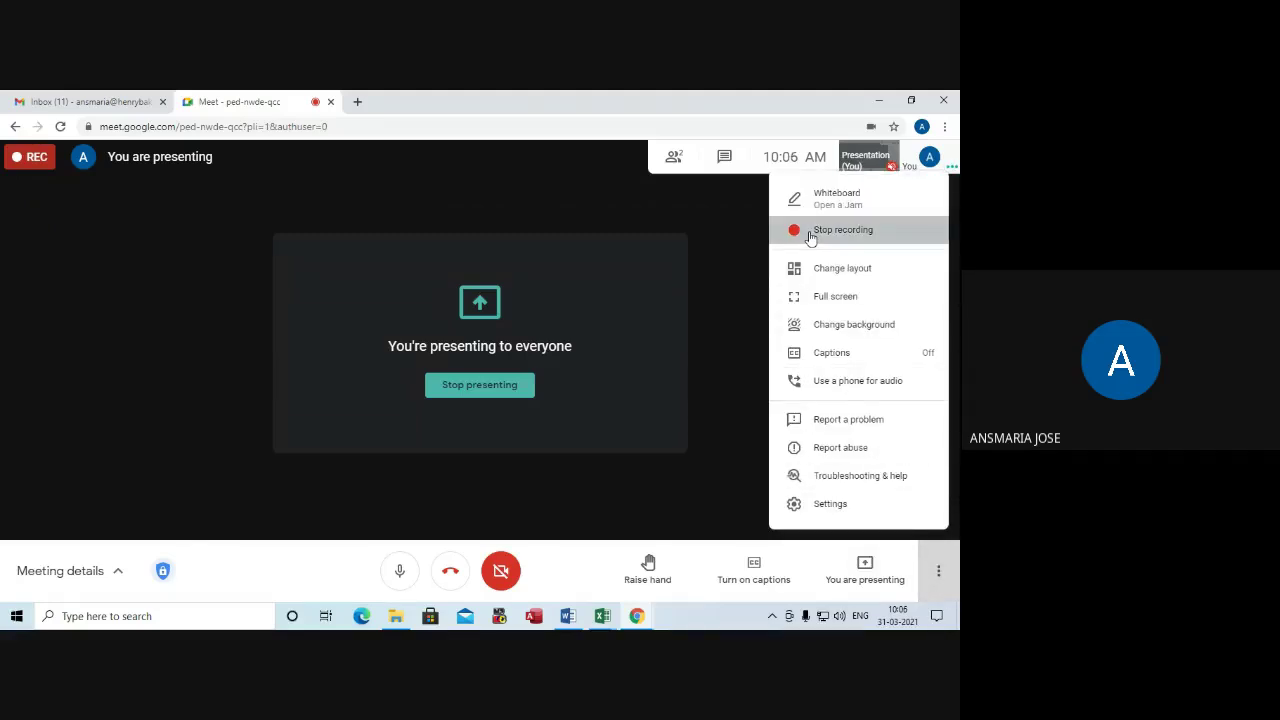